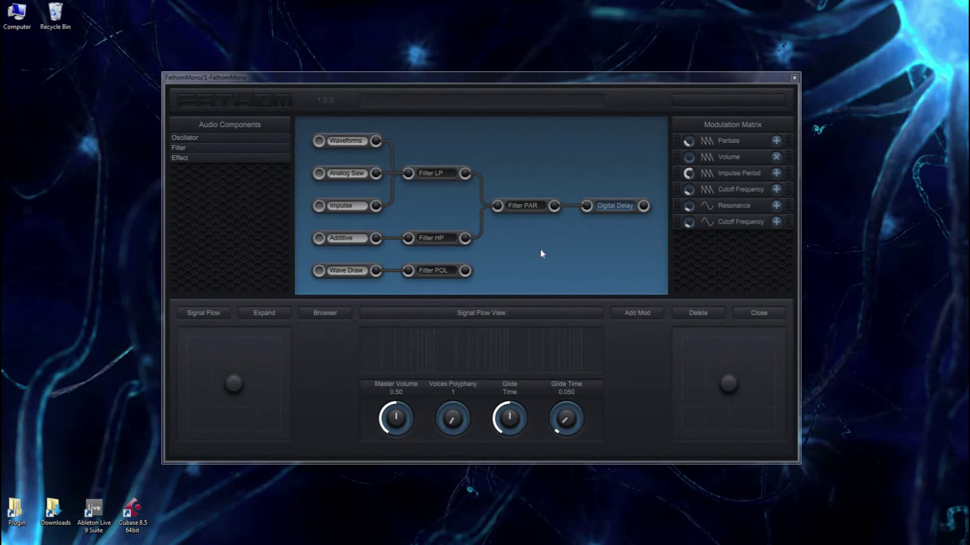
- Connect the Filter POL output to the Digital Delay input in the signal flow
click(465, 271)
click(585, 207)
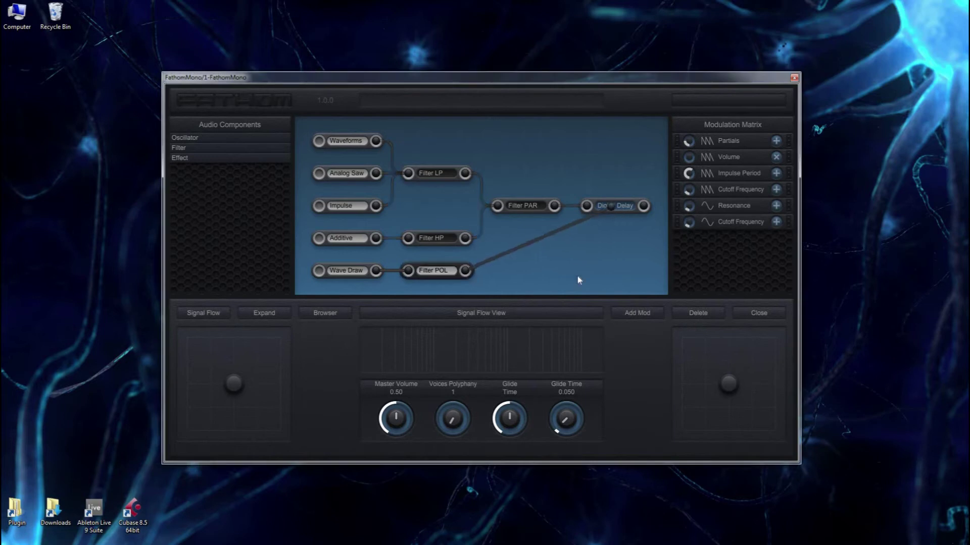
- Browse the available Oscillator and Filter audio components, collapsing each category after viewing it
click(185, 138)
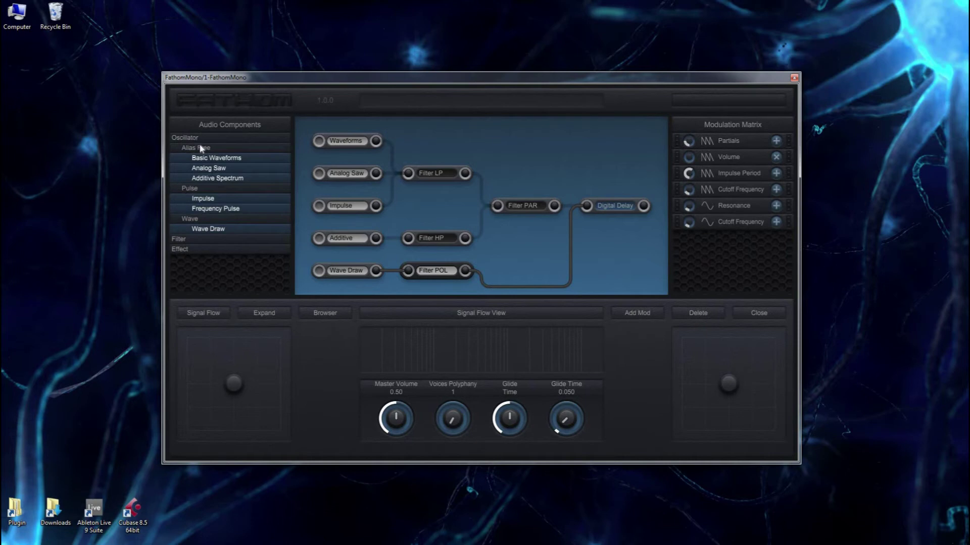
click(204, 151)
click(204, 149)
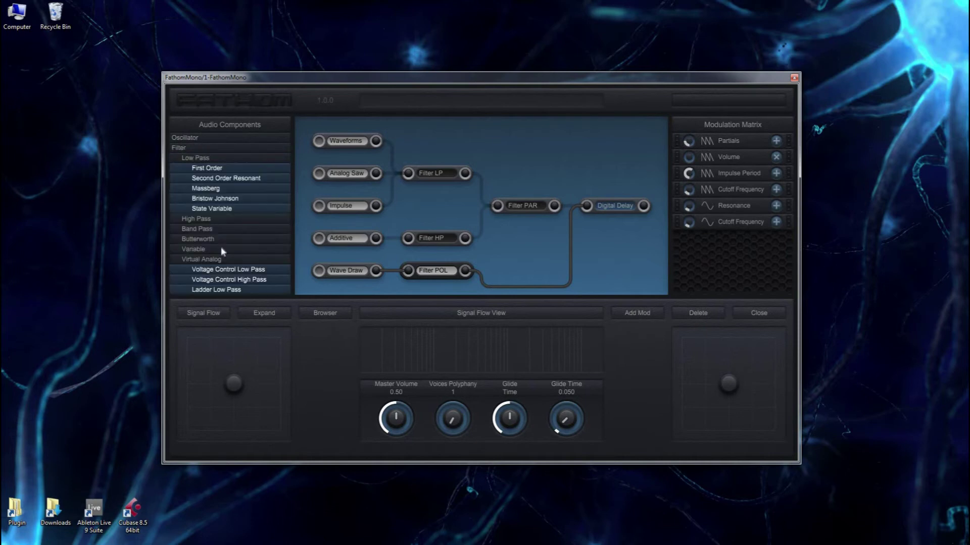
click(199, 152)
click(200, 159)
click(202, 150)
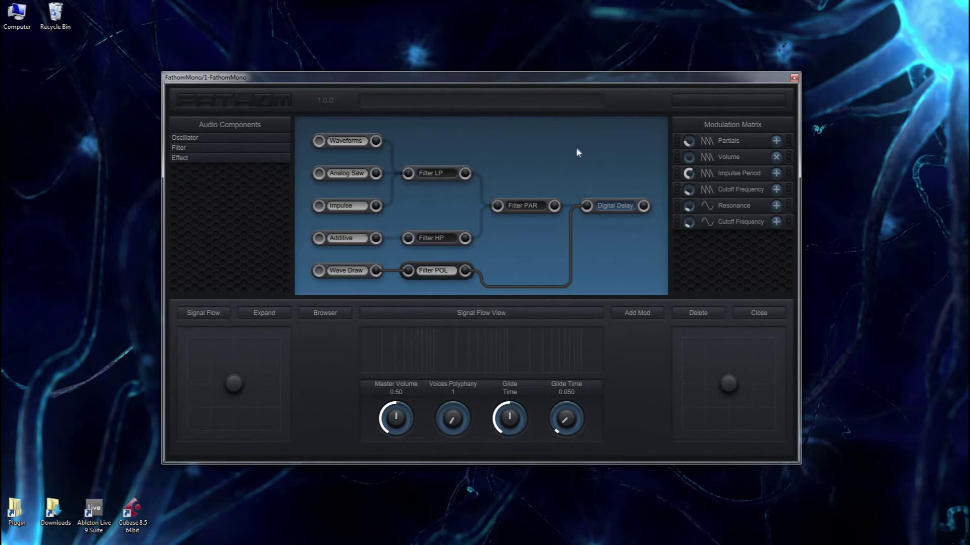
- View the multisegment envelope of the Impulse Period modulation, return to the signal flow and close the plugin window
click(707, 175)
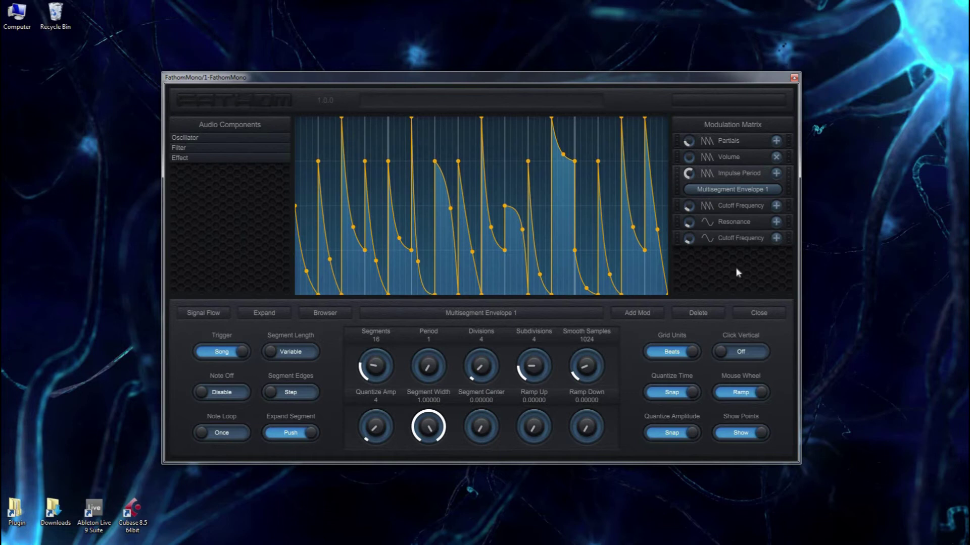
click(706, 175)
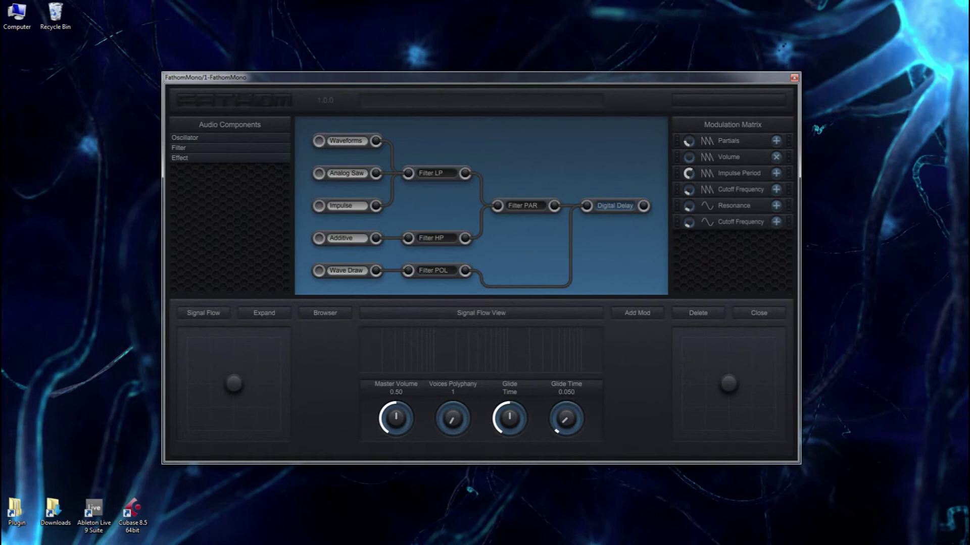
key(alt+F4)
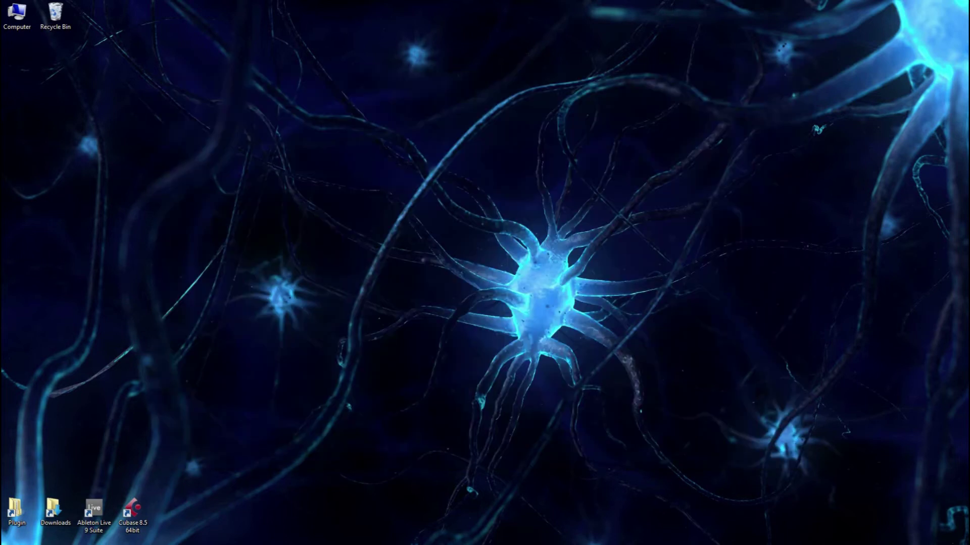
- Switch to Chrome and open the Download page of the Fathom Synth website
mouse_move(119, 543)
click(174, 528)
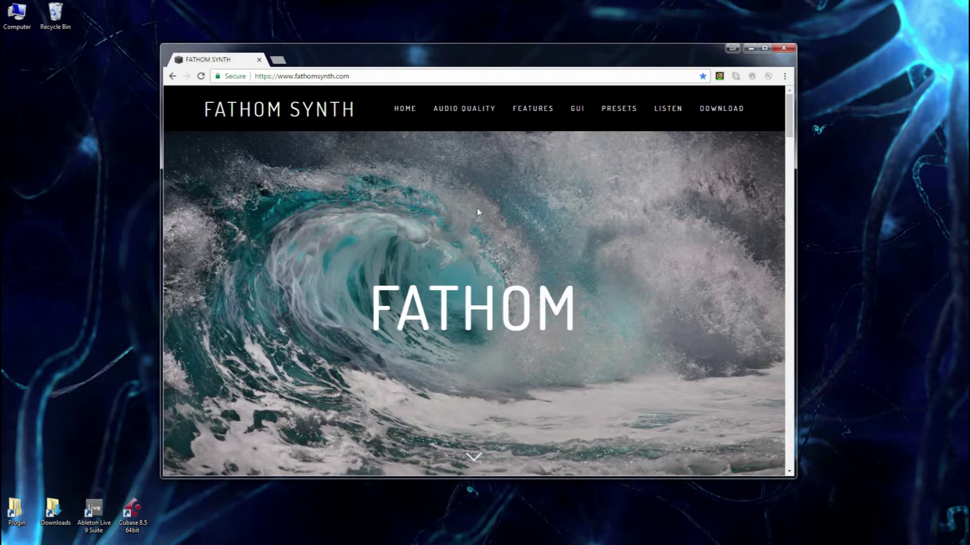
key(ctrl+l)
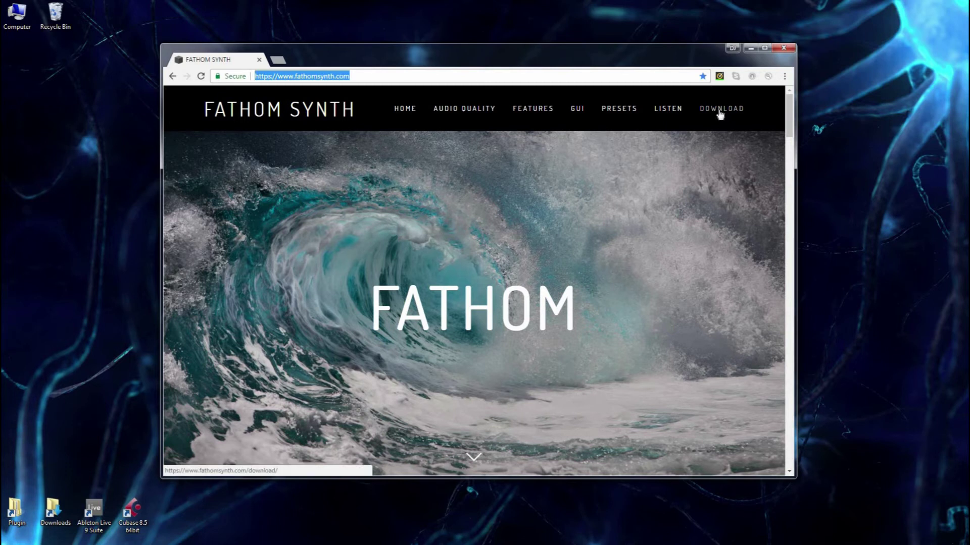
click(719, 111)
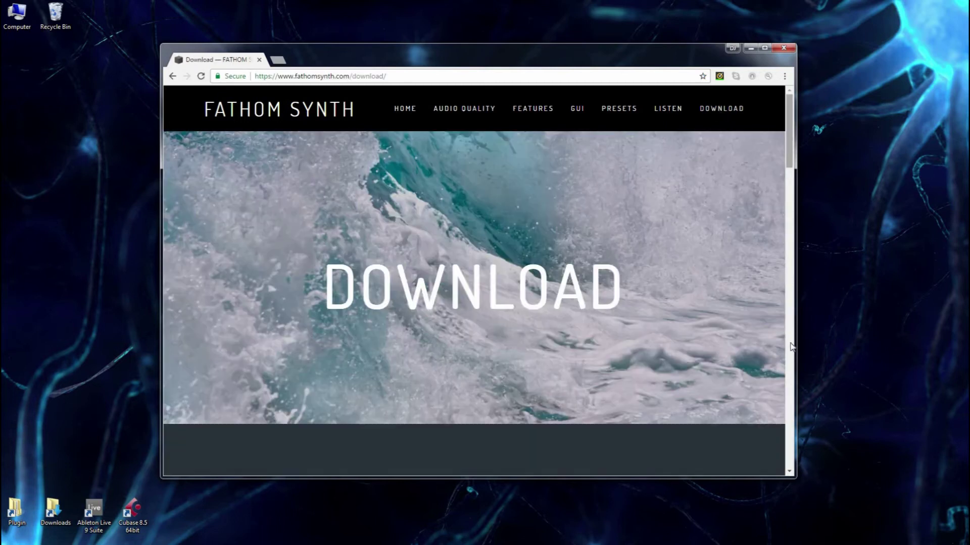
- Download FathomMono.zip from the Fathom Mono VST section and minimize the browser
click(788, 349)
scroll(773, 333, up, 1)
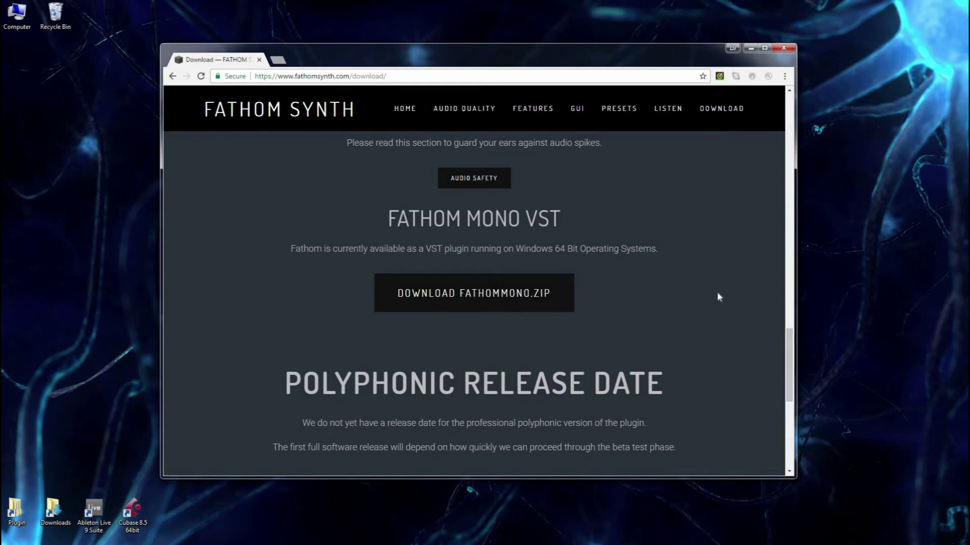
click(492, 297)
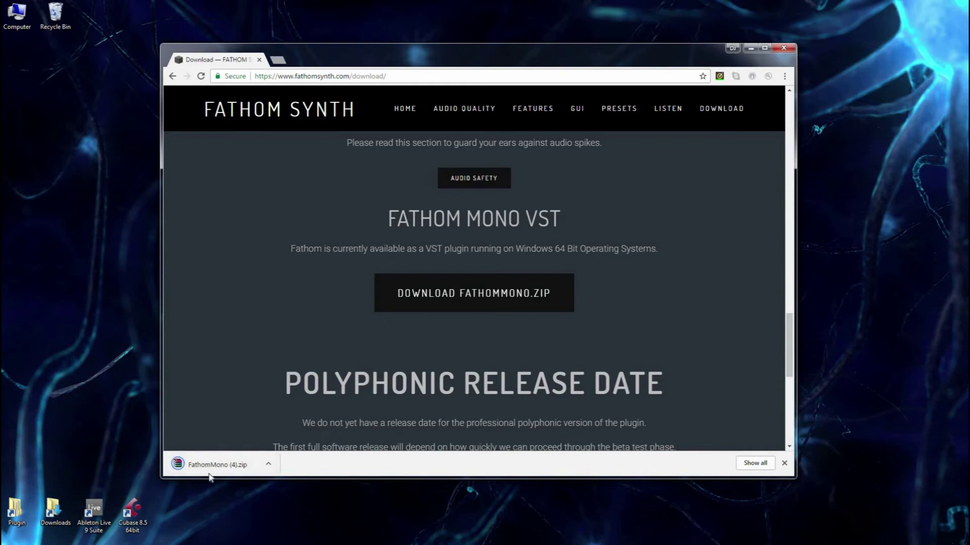
click(751, 48)
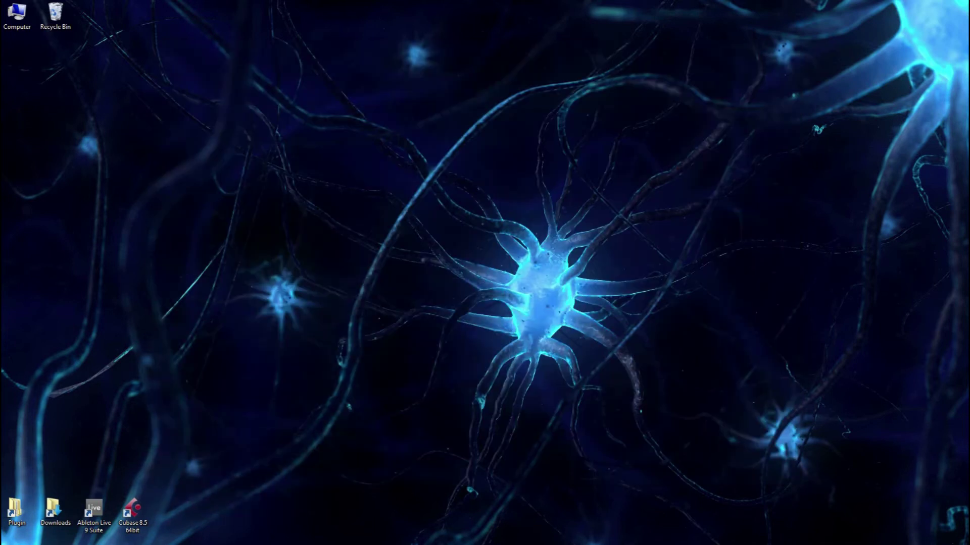
- In Windows Explorer, move FathomMono.zip from the Download folder to the Plugin folder on the Music (E:) drive
key(alt+Tab)
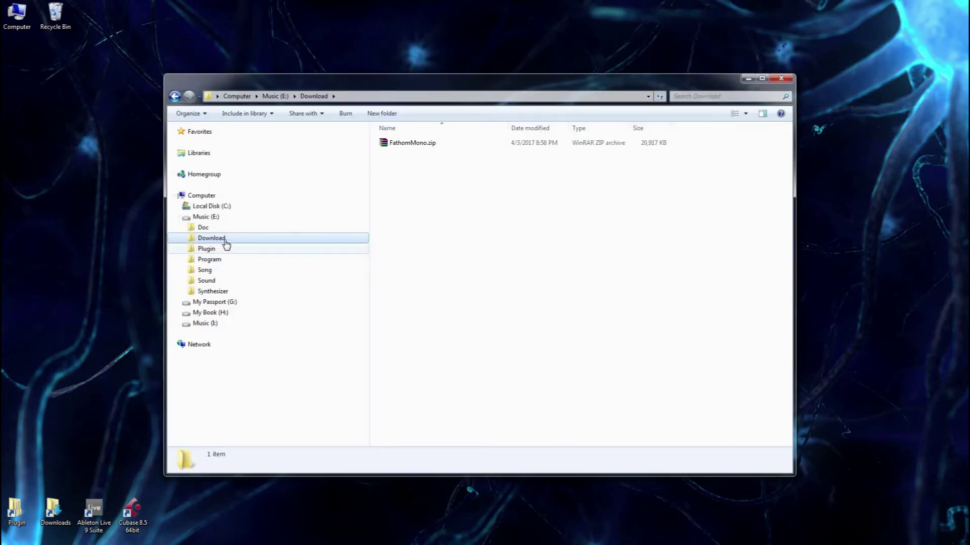
right_click(415, 145)
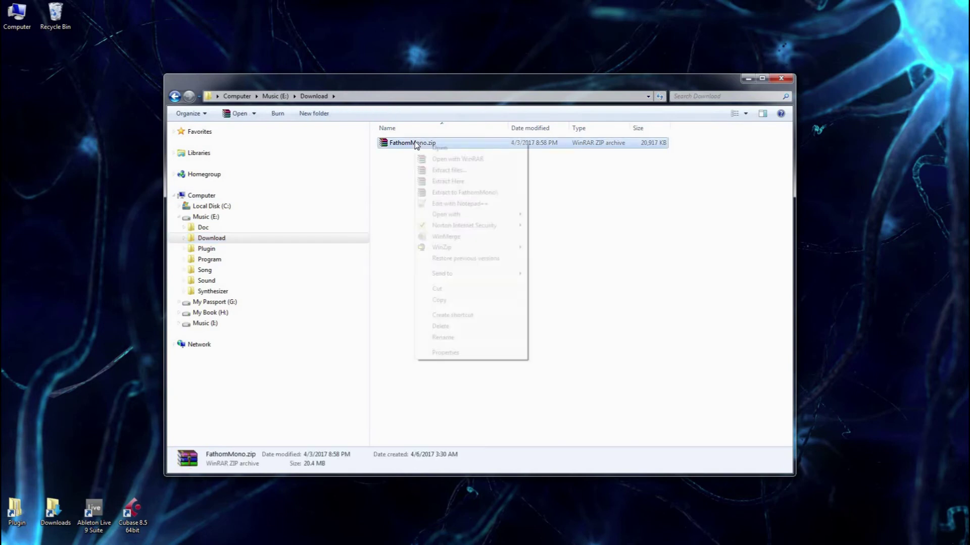
click(438, 289)
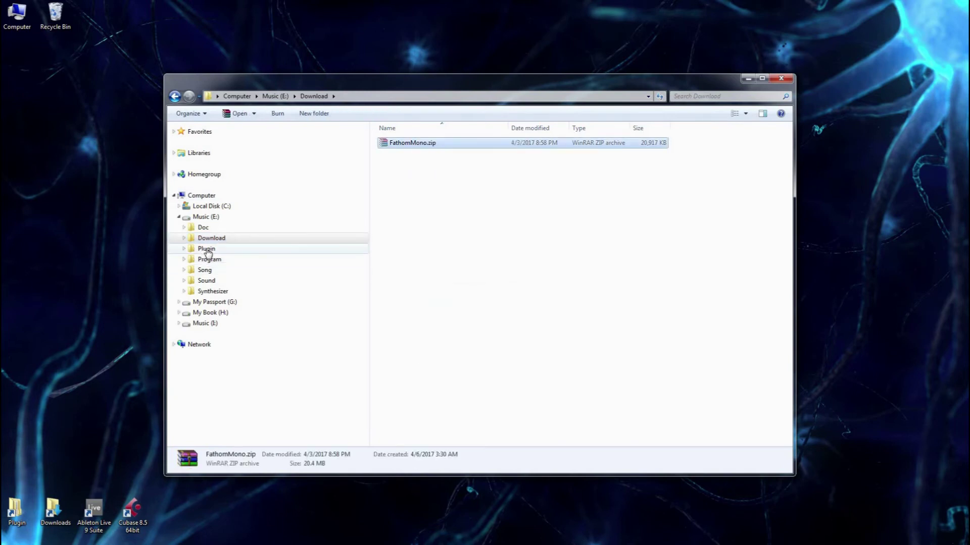
click(184, 252)
double_click(207, 251)
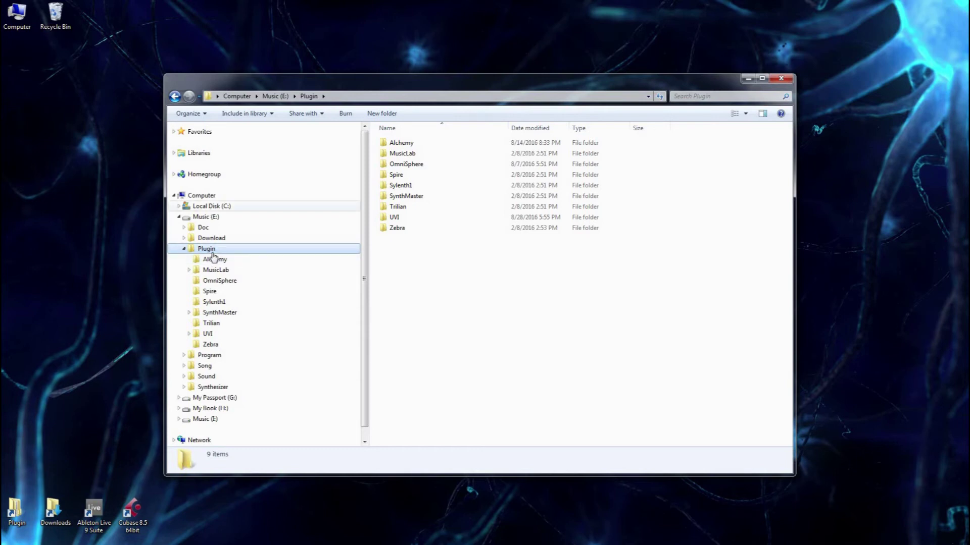
right_click(405, 252)
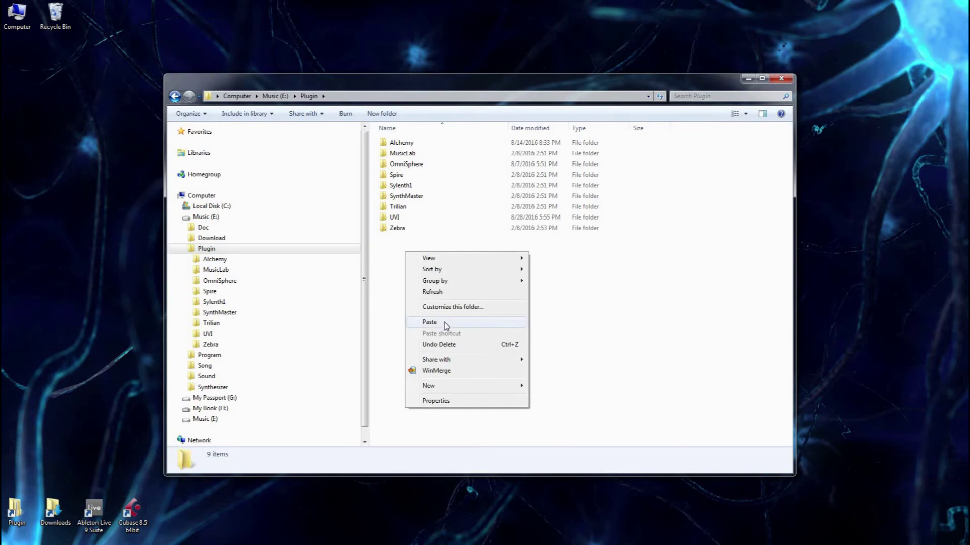
click(429, 322)
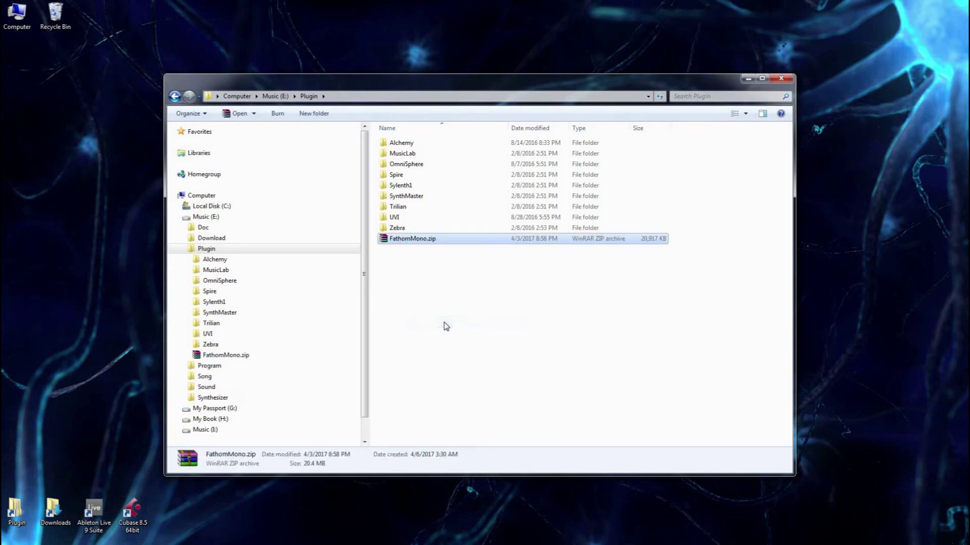
- Extract FathomMono.zip directly into the Plugin folder and delete the zip archive
right_click(418, 243)
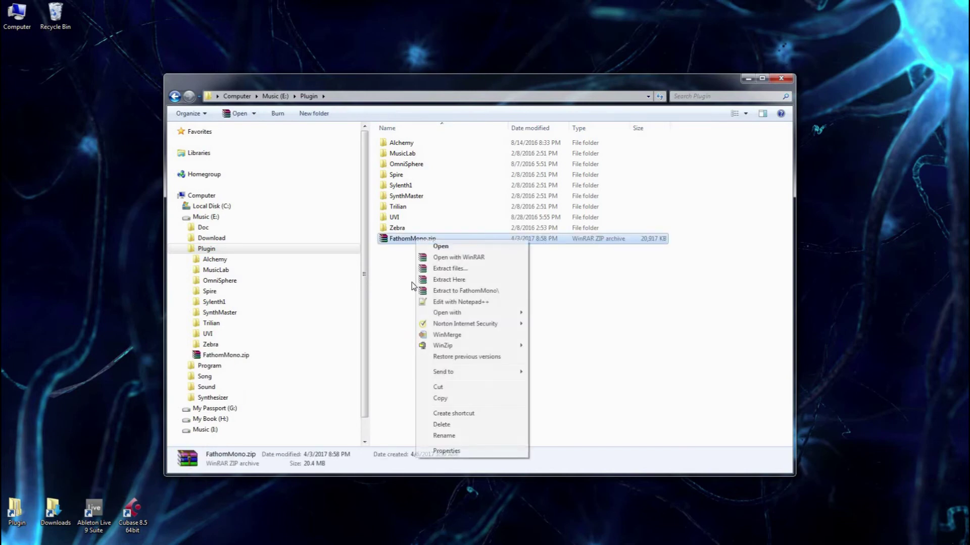
click(458, 281)
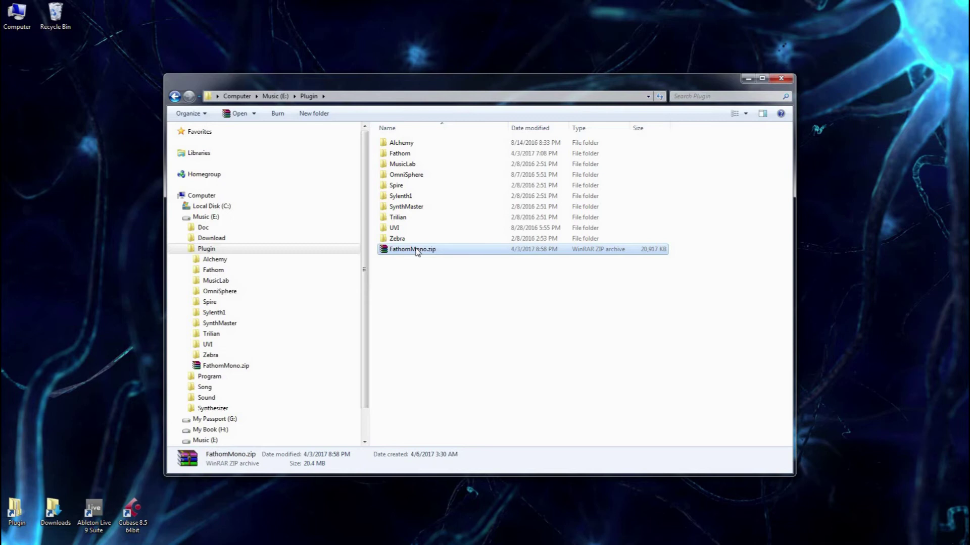
right_click(417, 252)
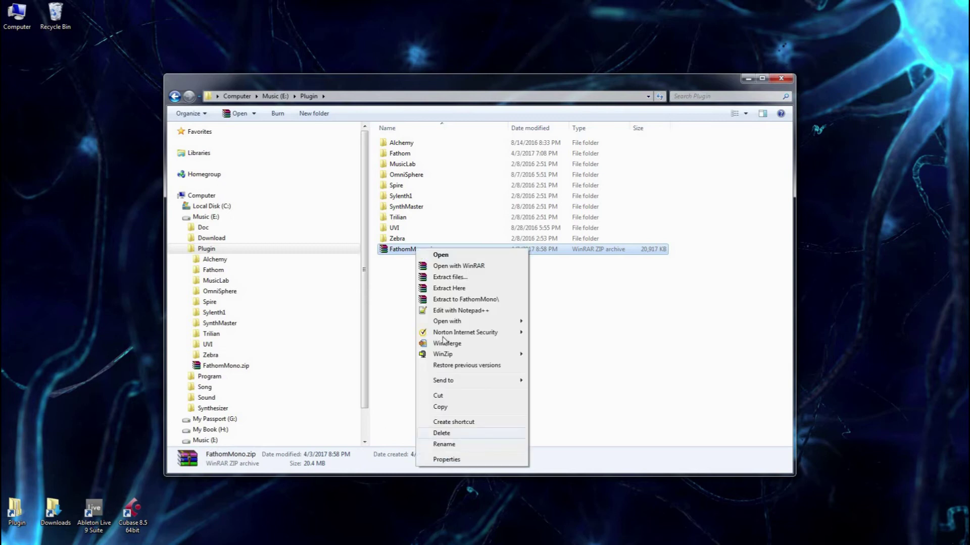
key(Delete)
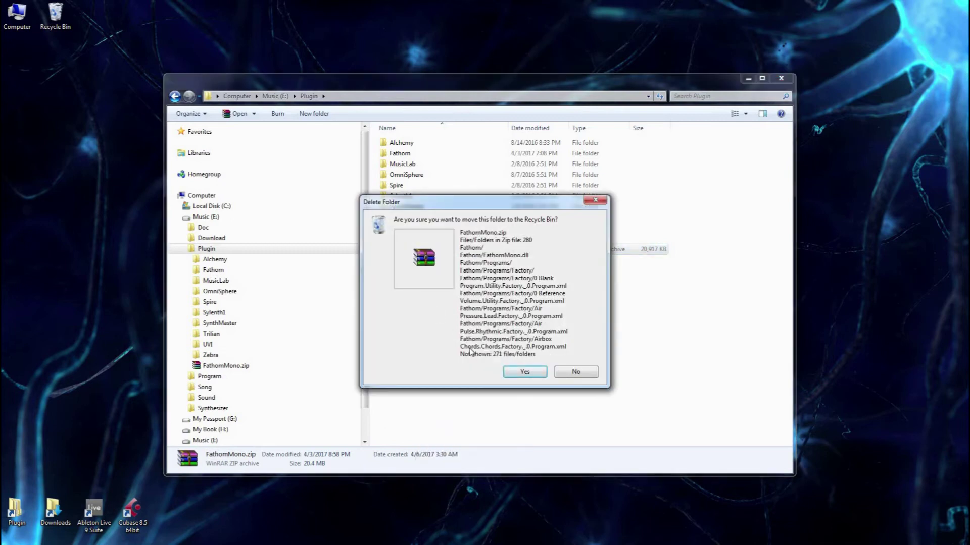
click(511, 377)
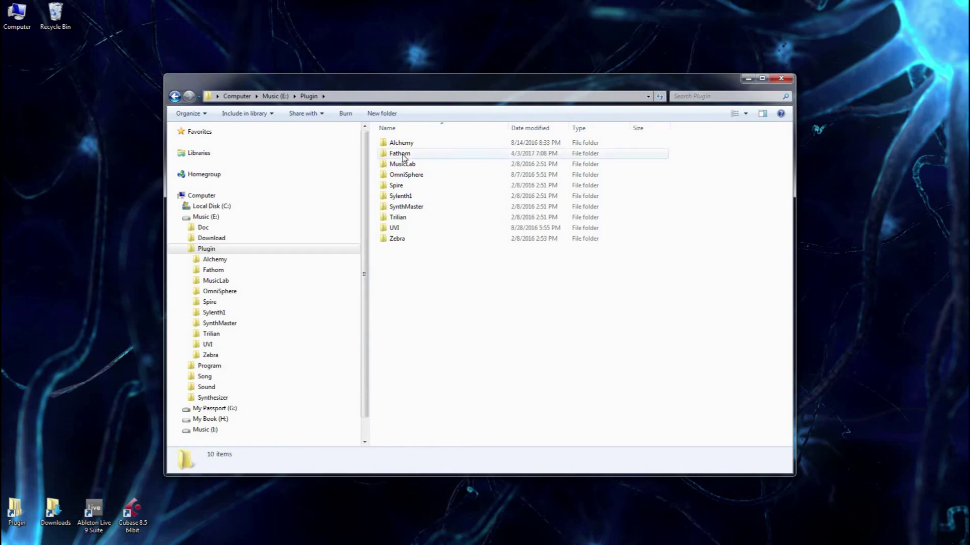
- Inspect the contents of the extracted Fathom folder and the factory presets in its Programs subfolder
mouse_move(404, 158)
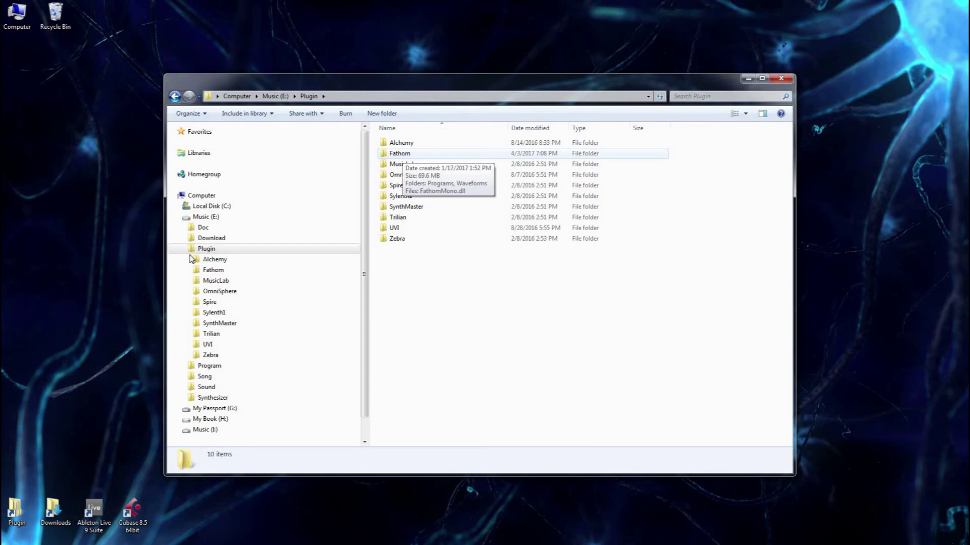
click(188, 271)
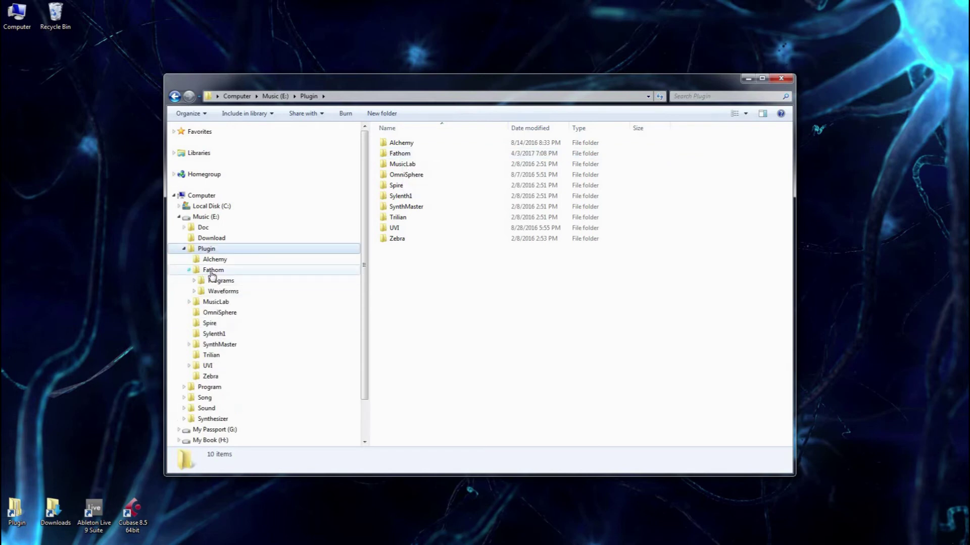
click(213, 272)
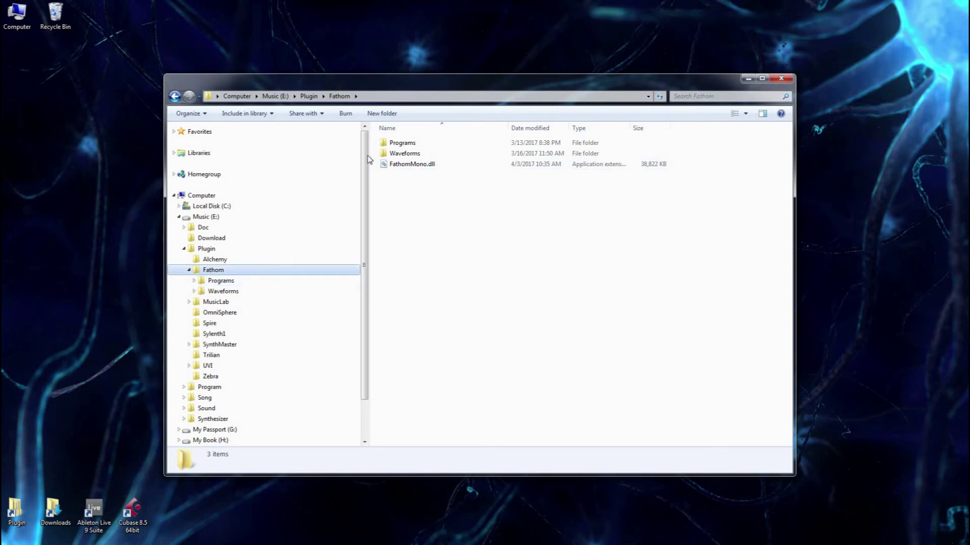
click(195, 285)
click(194, 282)
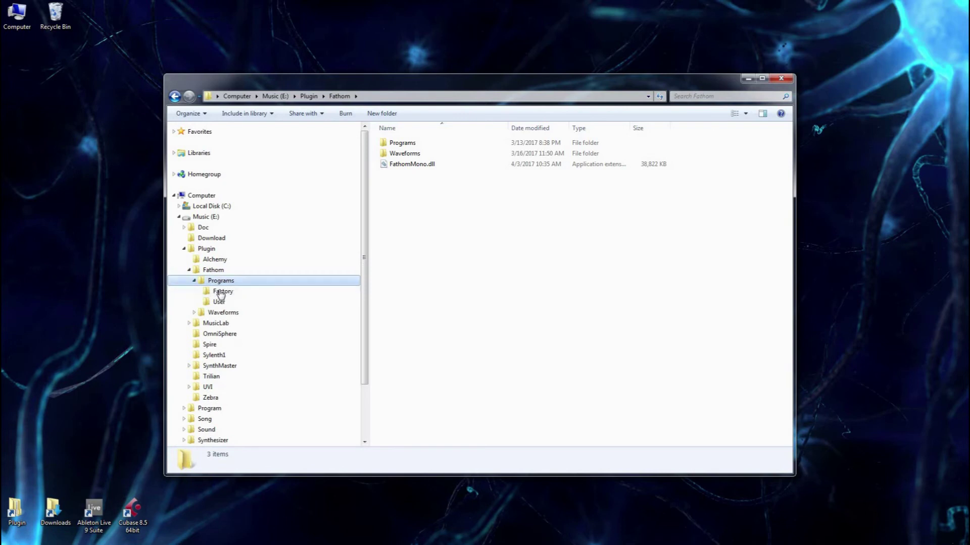
click(223, 292)
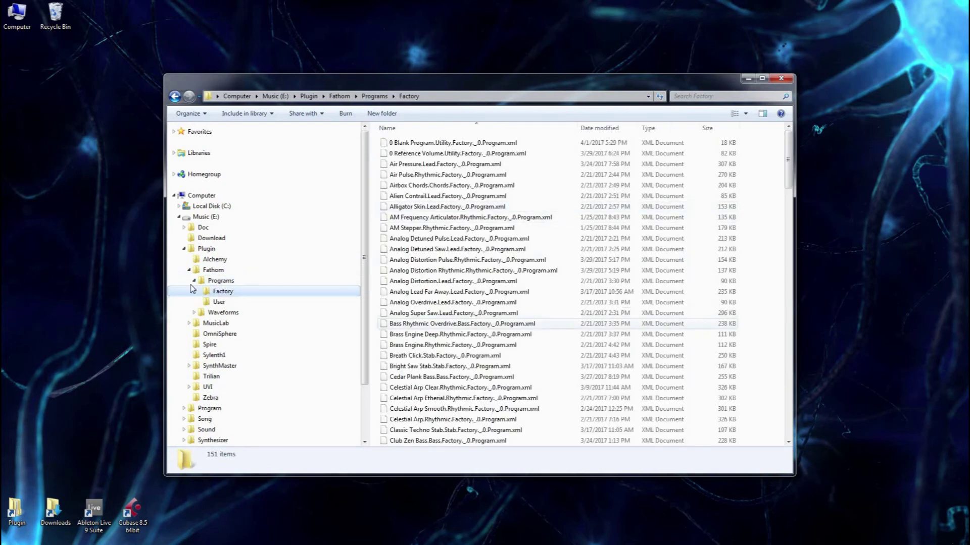
click(194, 281)
- Look through the factory files in the Waveforms subfolder, collapse the Fathom folder and minimize the Explorer window
click(193, 291)
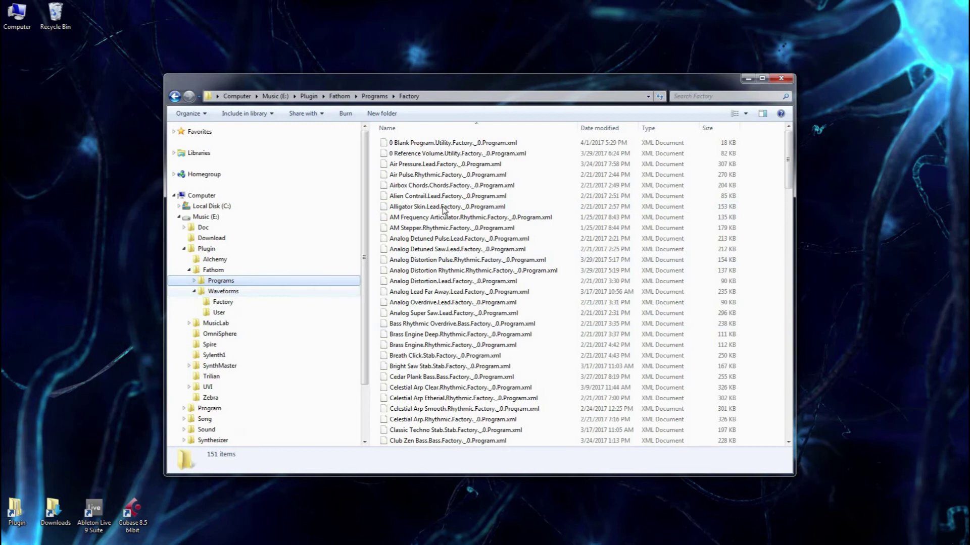
click(223, 302)
scroll(792, 363, down, 12)
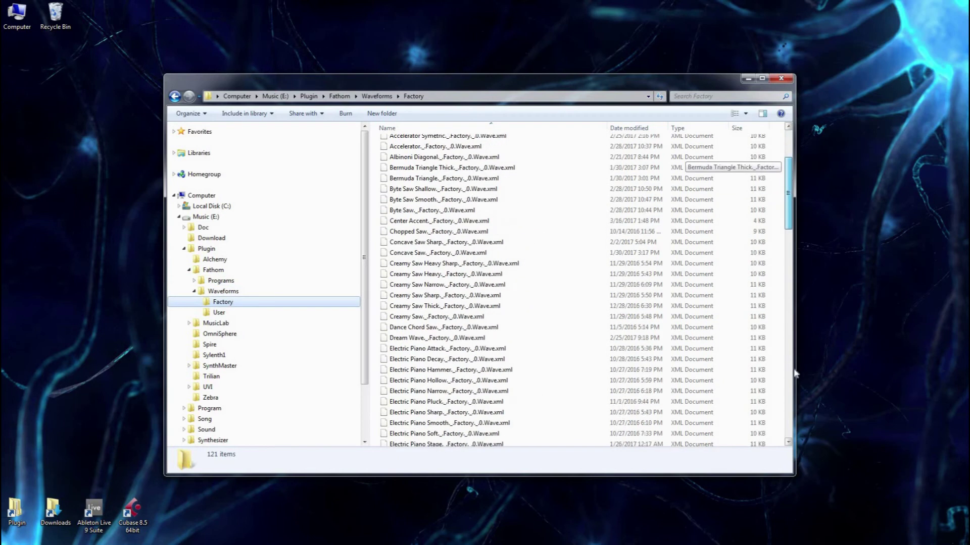
scroll(792, 426, down, 14)
scroll(789, 154, up, 20)
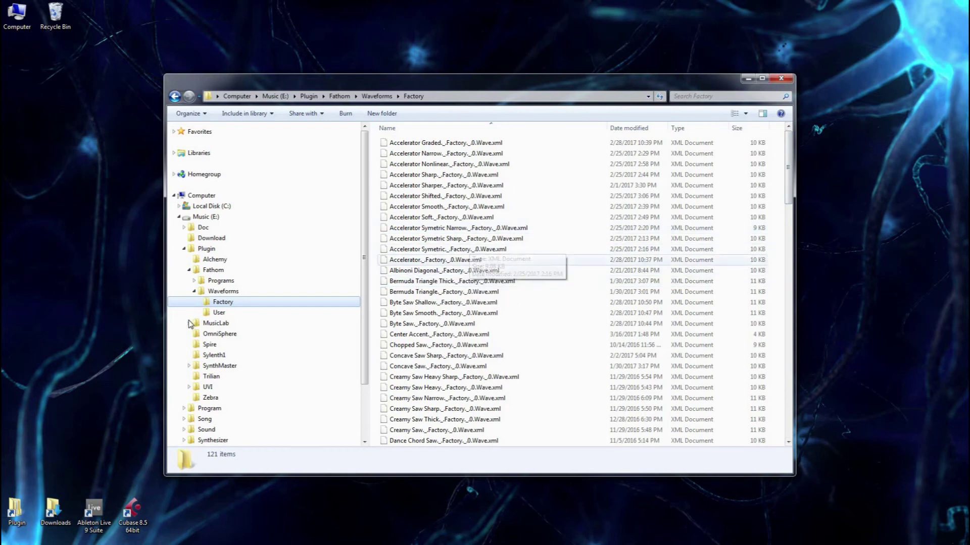
click(192, 292)
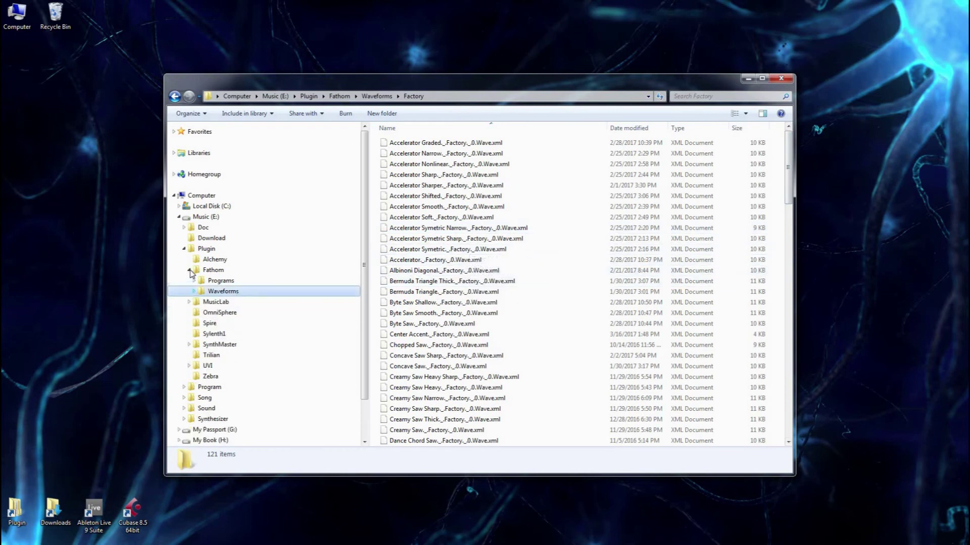
click(188, 270)
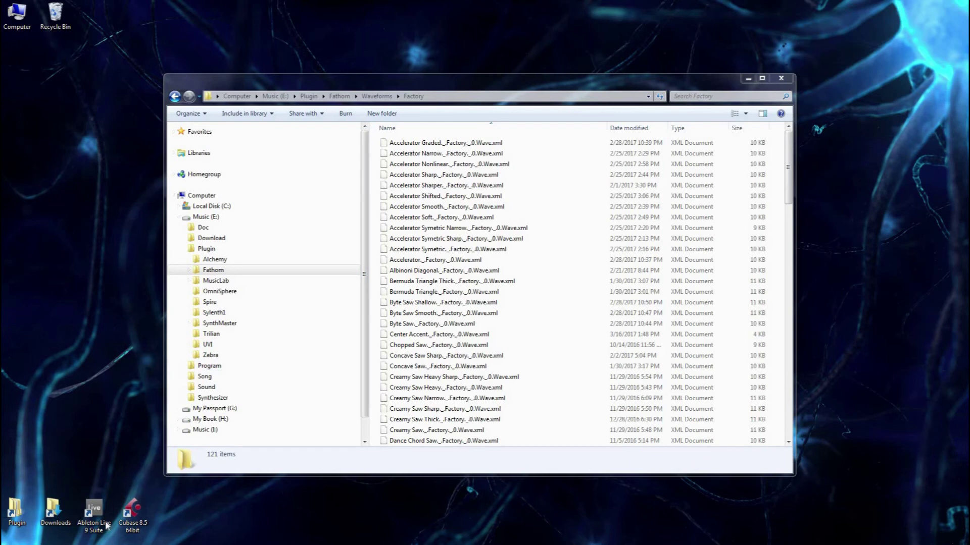
click(149, 511)
click(748, 79)
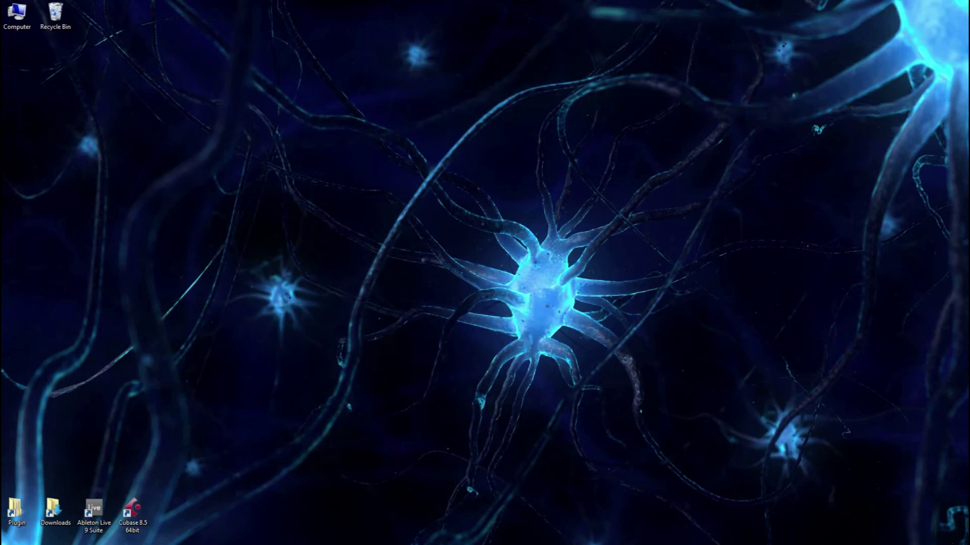
- Launch Ableton Live 9 Suite and open the File/Folder preferences with the plug-in source settings
double_click(99, 512)
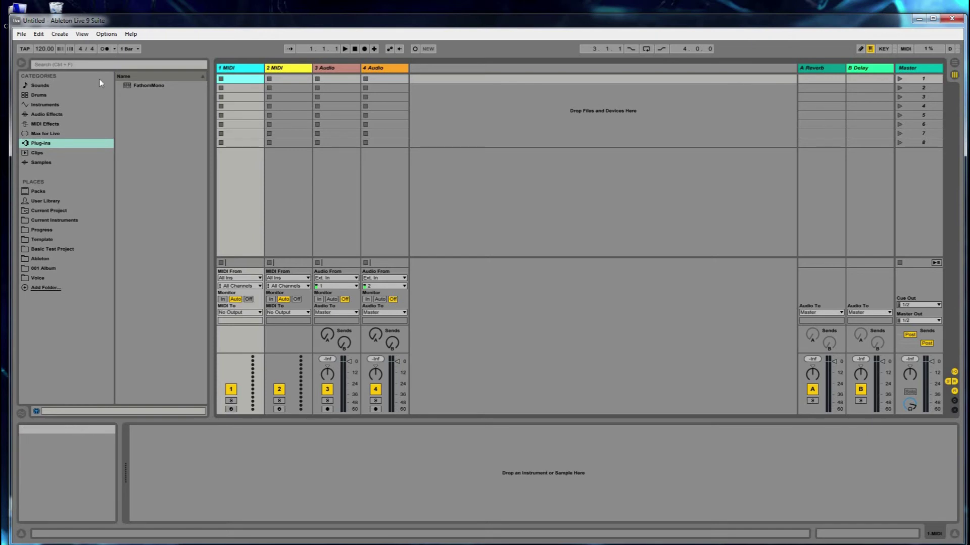
click(106, 34)
click(126, 289)
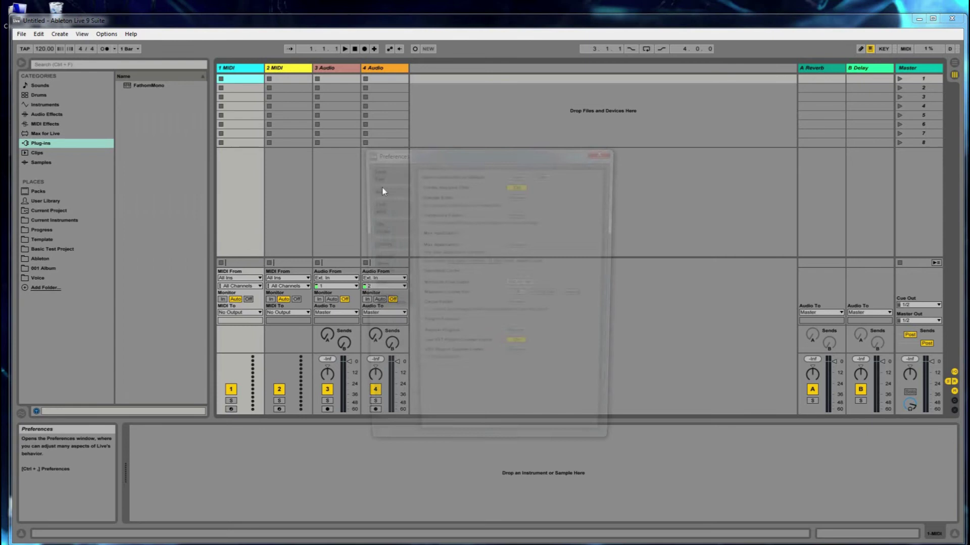
click(376, 189)
click(379, 206)
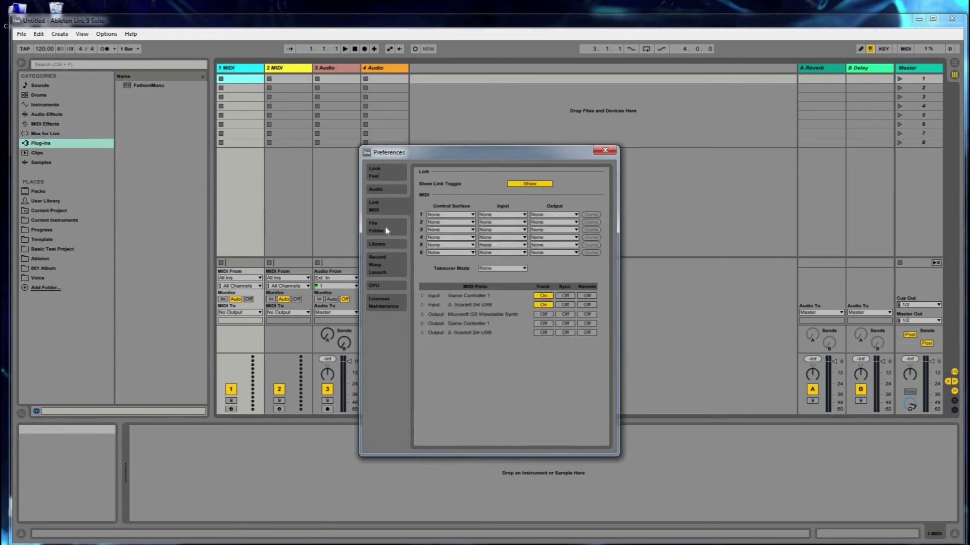
click(376, 227)
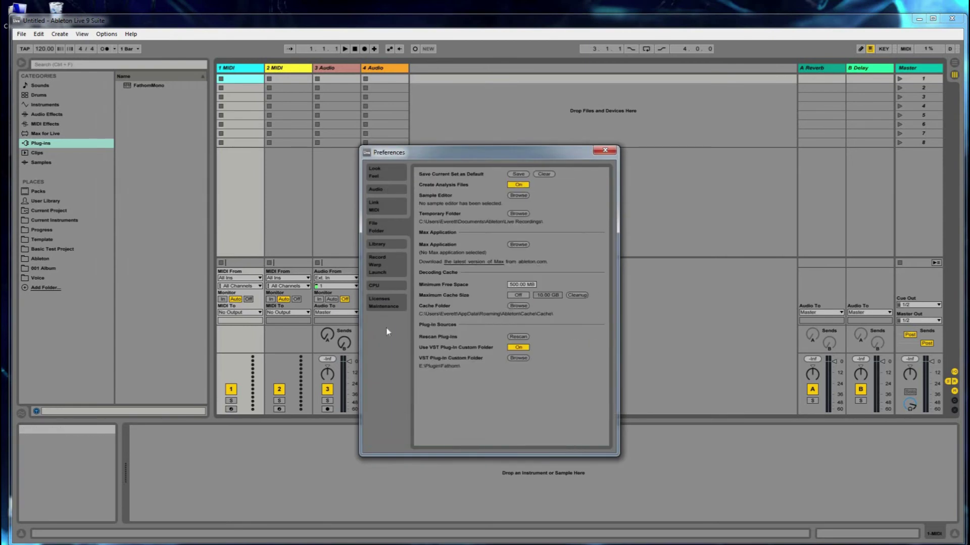
- Set the VST plug-in custom folder to E:\Plugin\Fathom and close the preferences
click(519, 358)
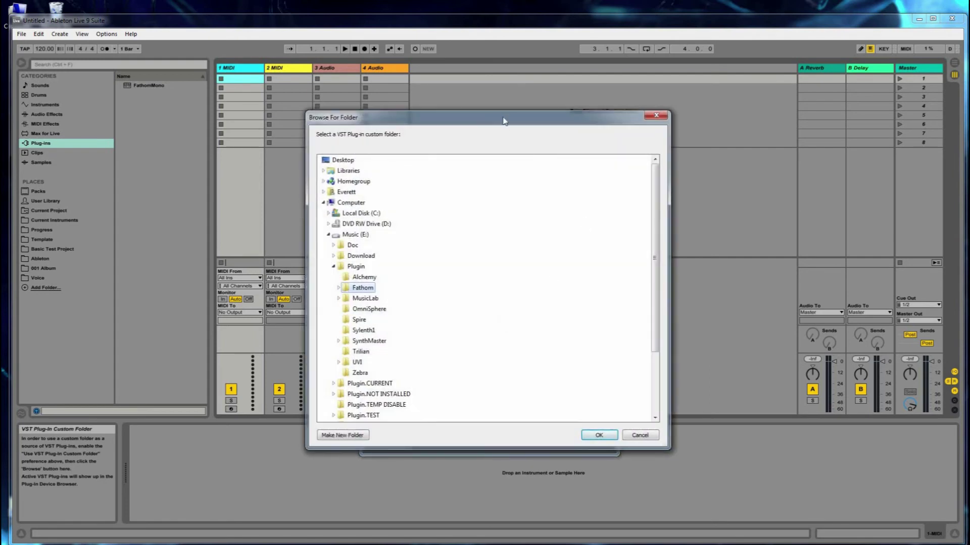
drag(504, 121, 495, 143)
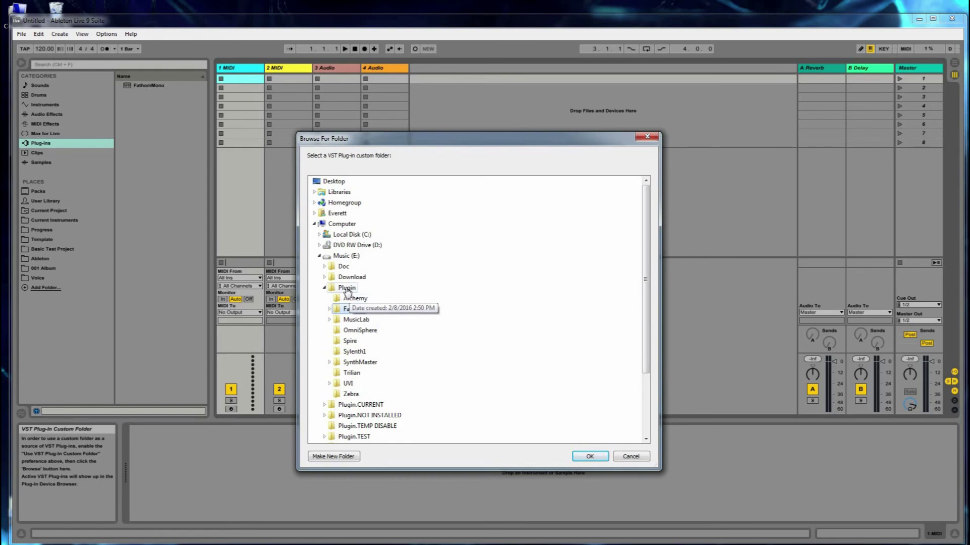
click(348, 289)
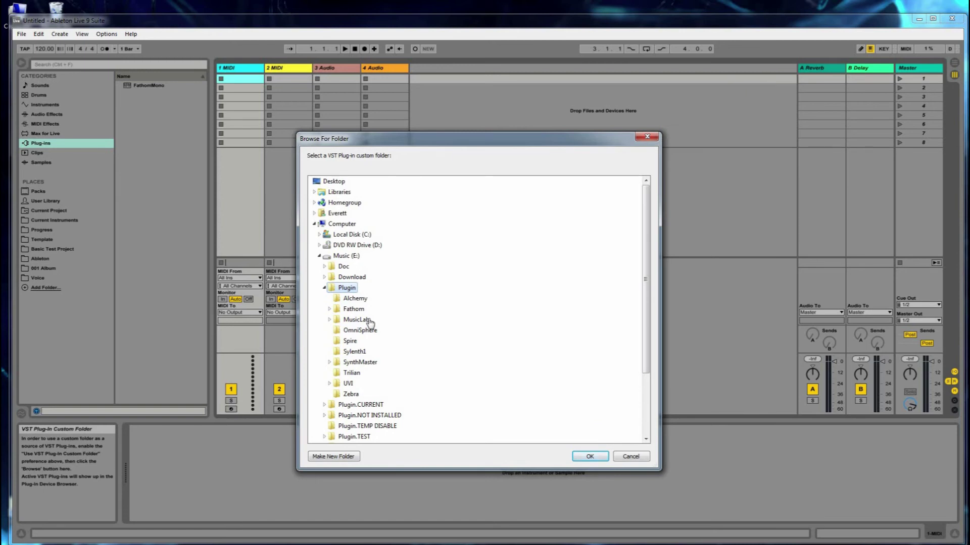
double_click(354, 310)
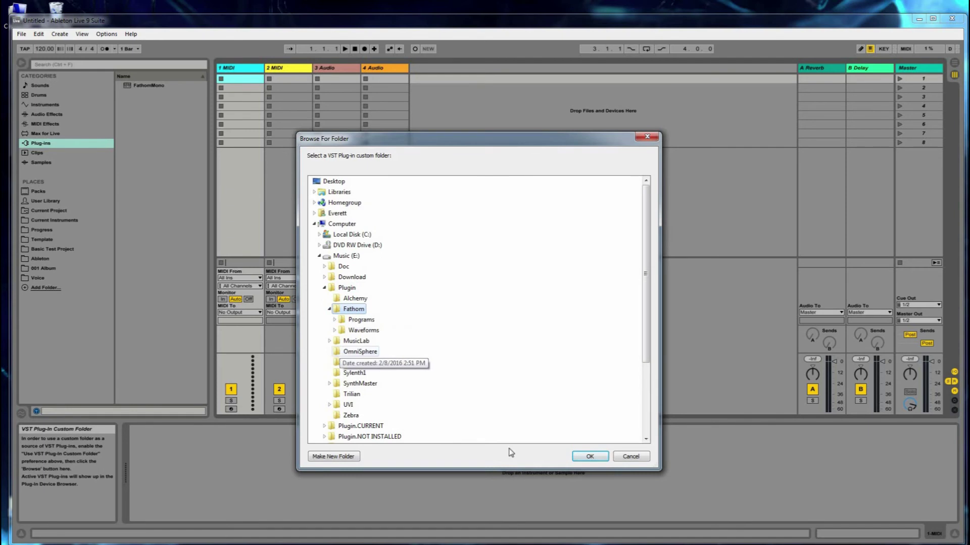
click(587, 457)
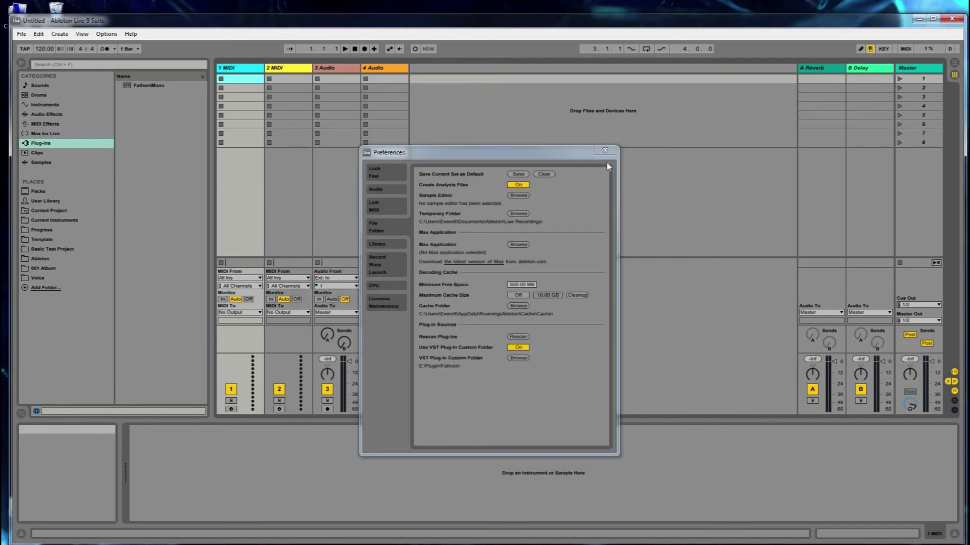
click(605, 149)
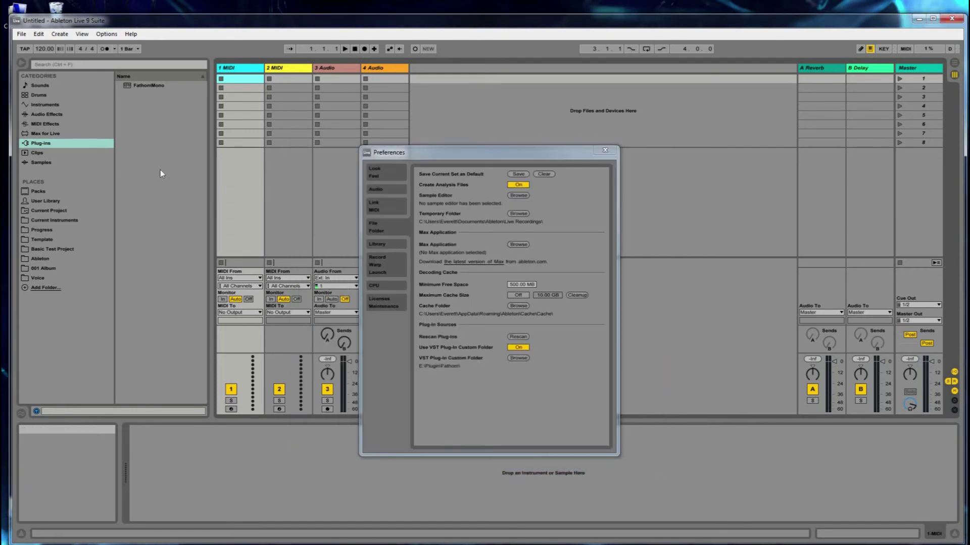
- Check the plug-ins category of the browser for FathomMono, select it and close Ableton Live
click(42, 144)
key(Up)
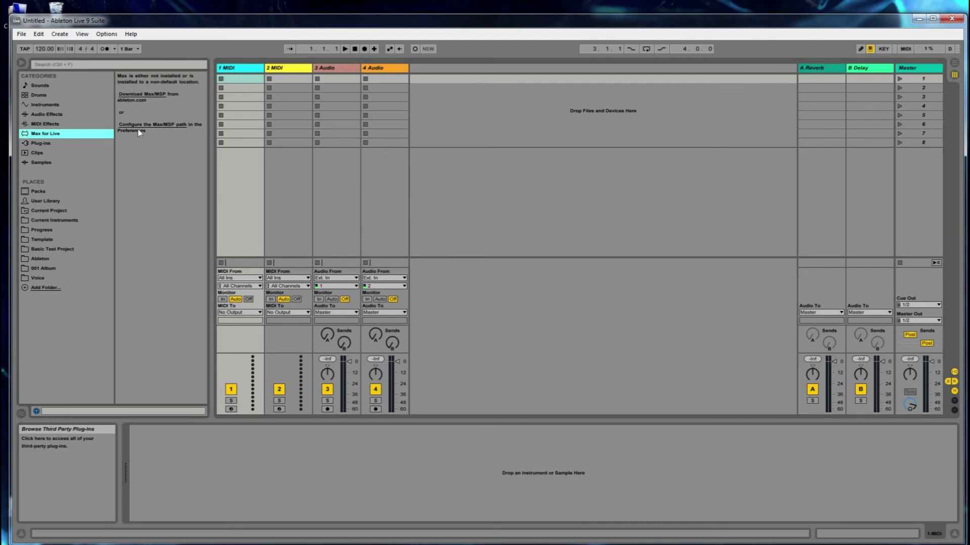
key(Down)
click(153, 87)
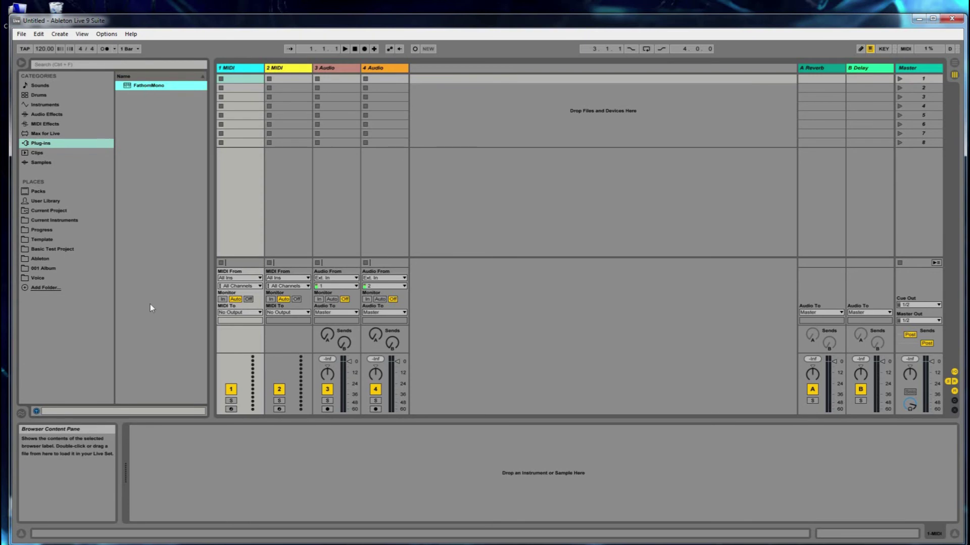
click(955, 20)
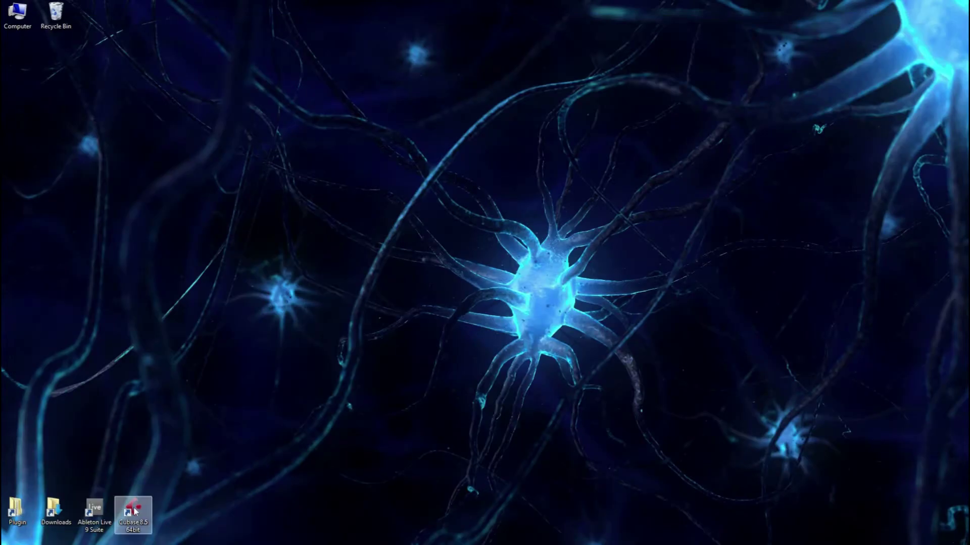
- Launch Cubase 8.5, open the first recent project and bring up the Plug-in Manager
double_click(135, 511)
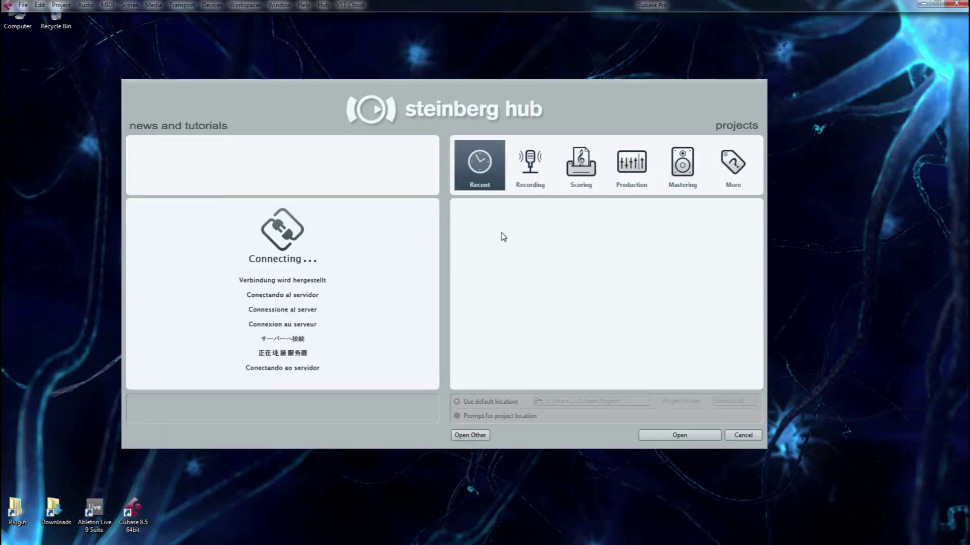
double_click(494, 212)
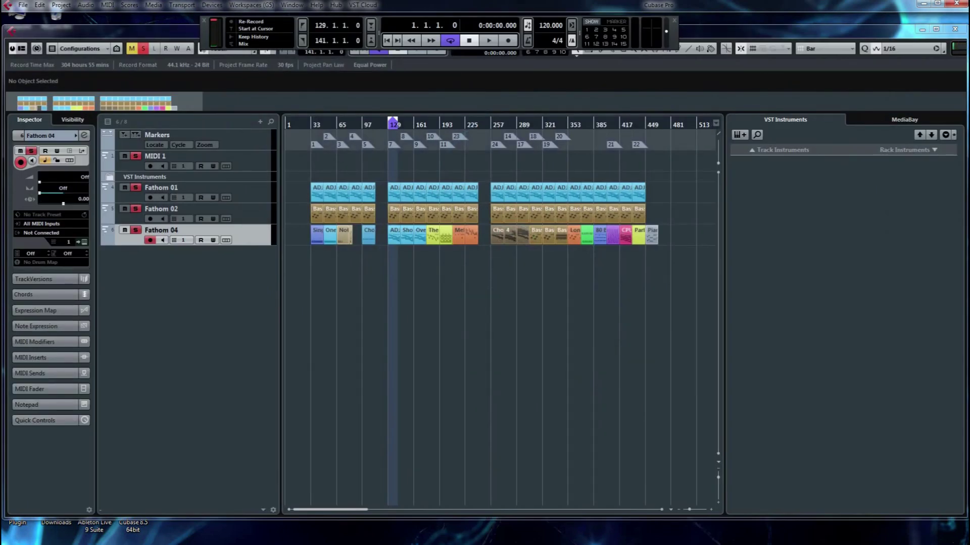
click(211, 6)
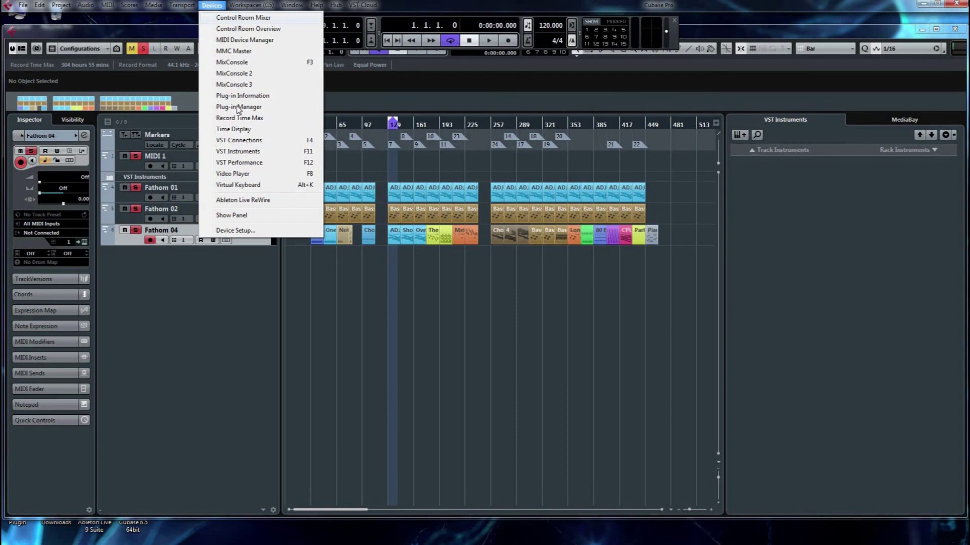
key(Return)
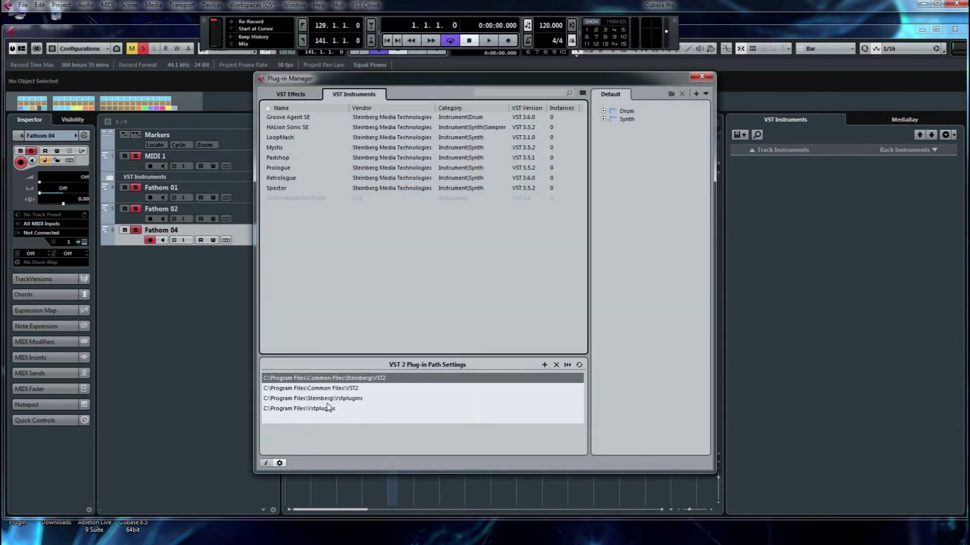
- Add E:\Plugin\Fathom to the VST 2 plug-in paths
click(543, 364)
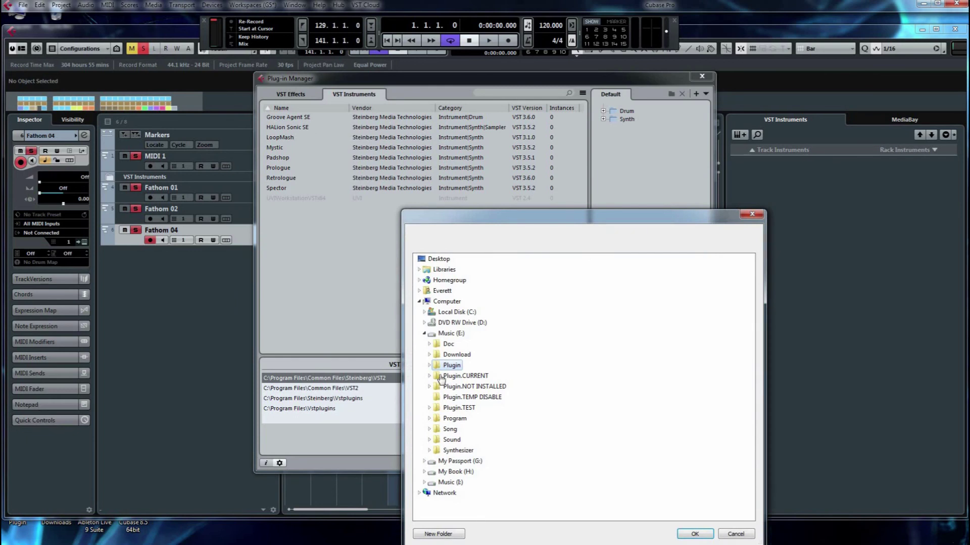
click(429, 366)
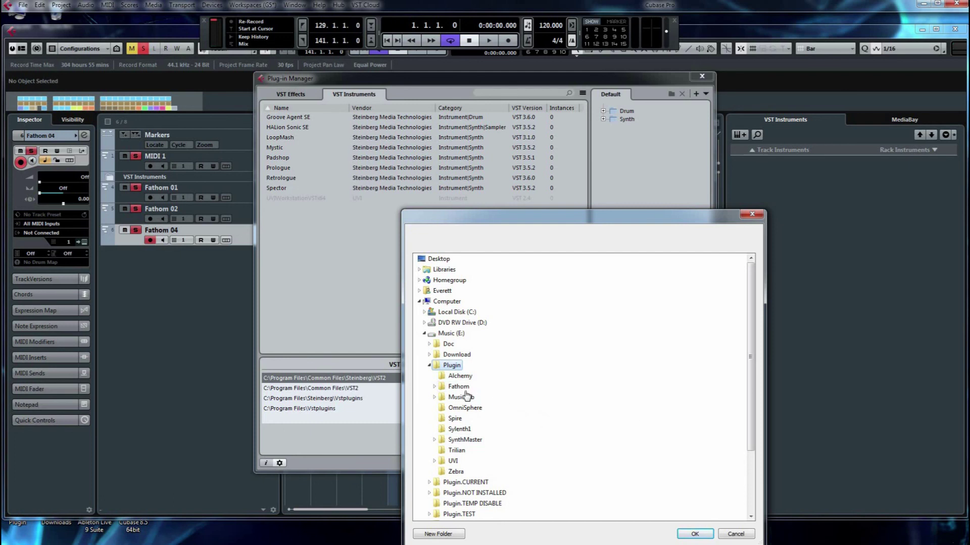
click(458, 387)
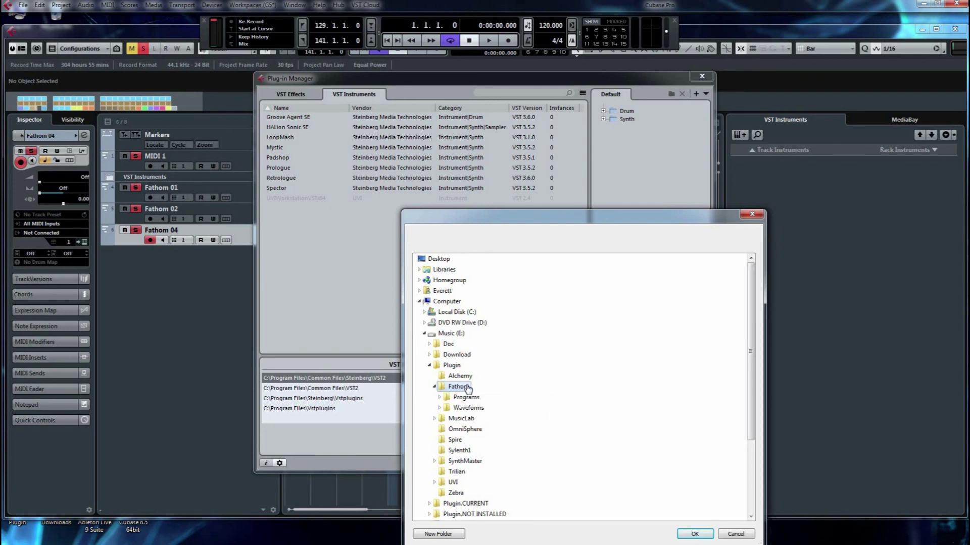
click(695, 535)
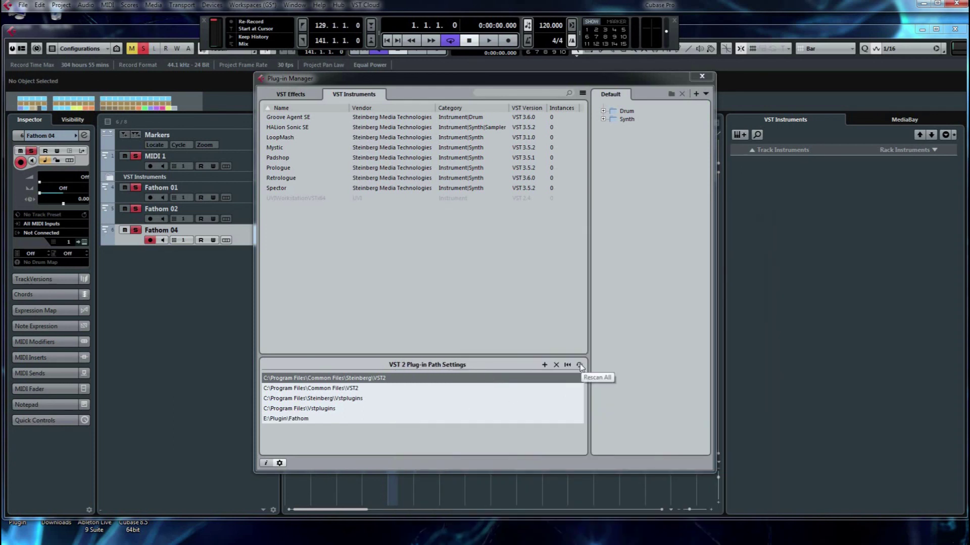
- Rescan all plug-ins, select FathomMono among the VST instruments and close the Plug-in Manager
click(579, 365)
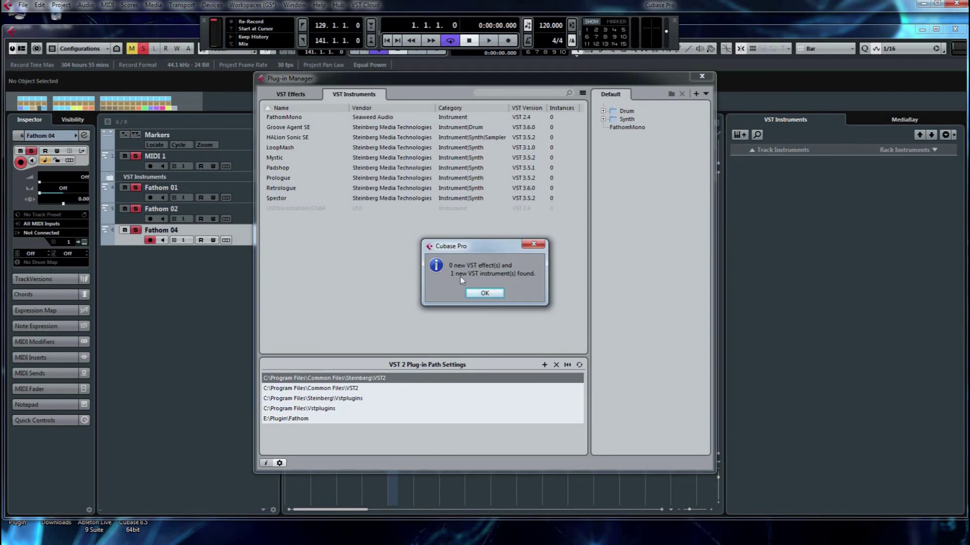
key(Return)
click(289, 118)
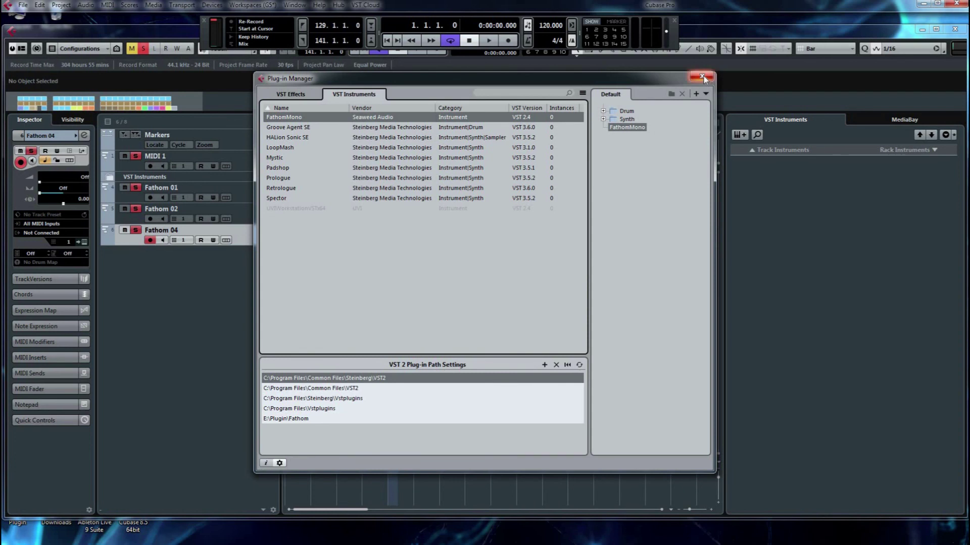
key(Escape)
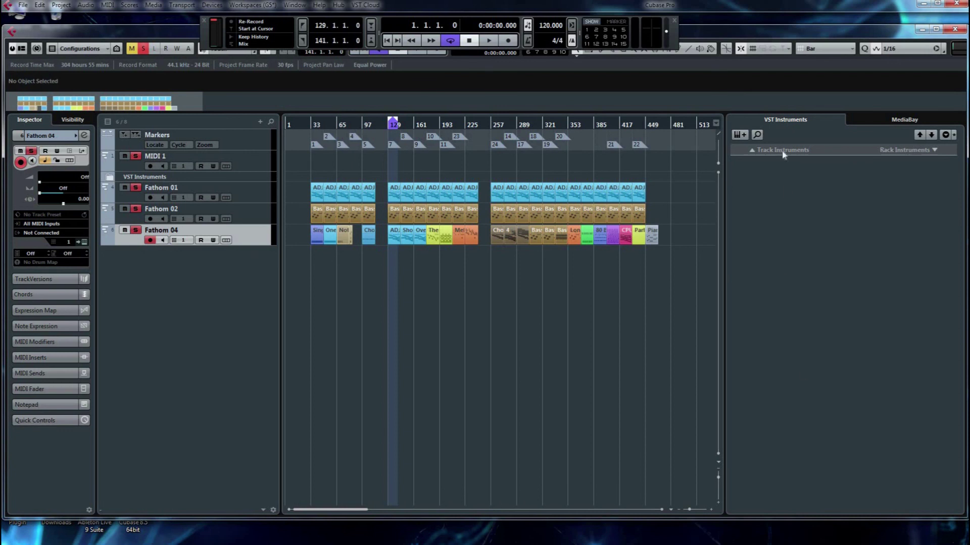
- Load FathomMono as a rack instrument with an assigned MIDI track, and close its editor and Cubase
click(935, 151)
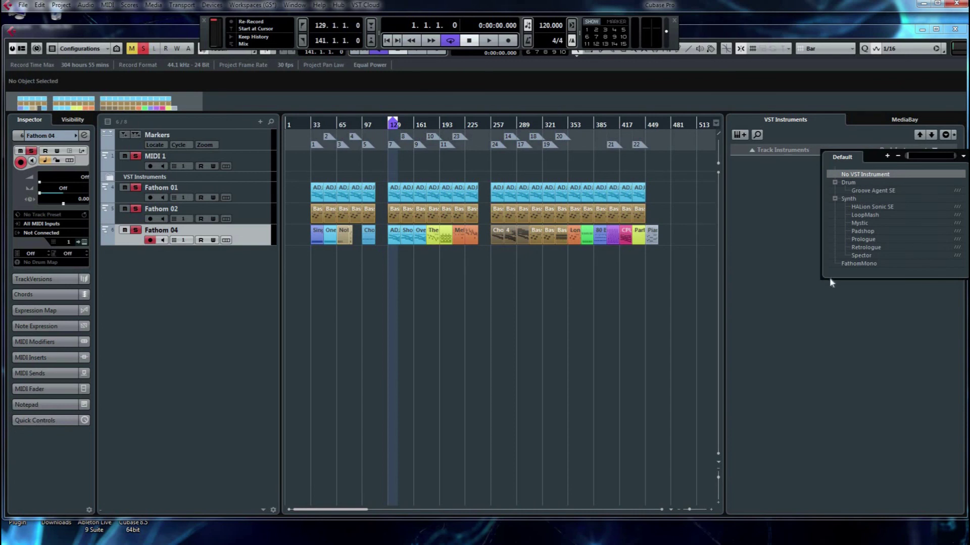
click(855, 264)
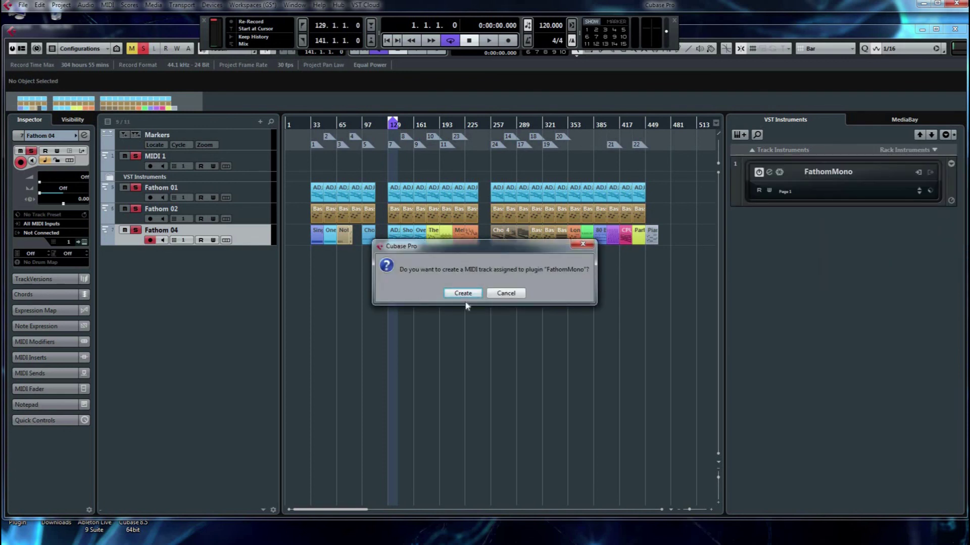
key(Return)
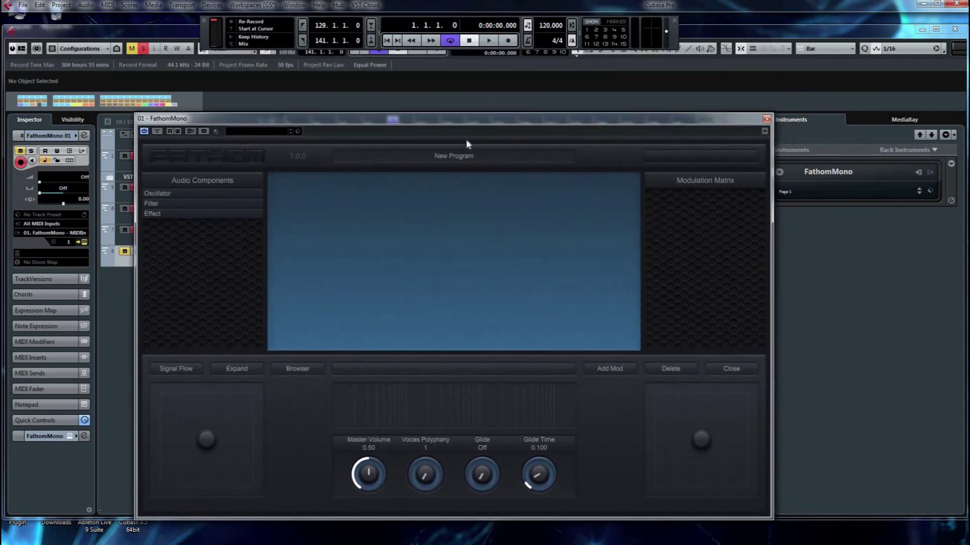
click(766, 119)
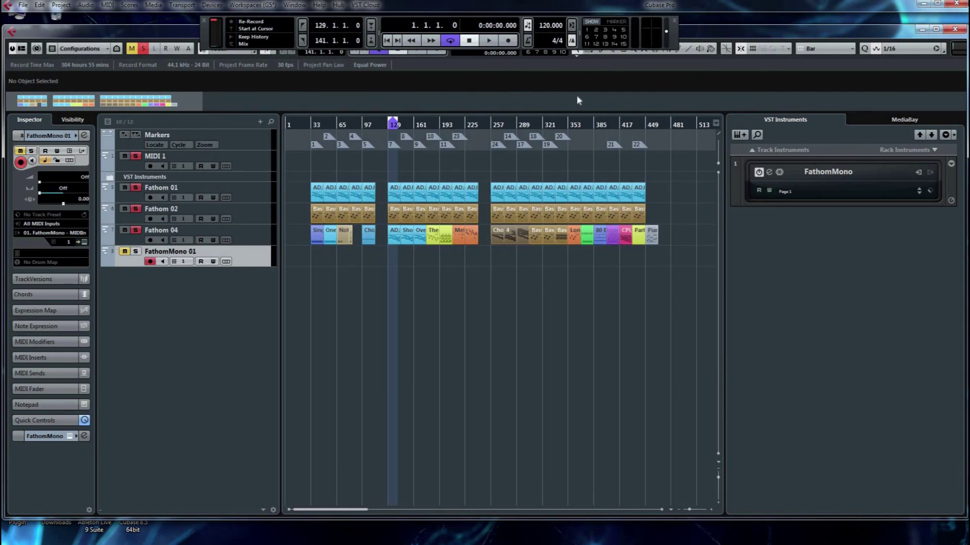
click(959, 4)
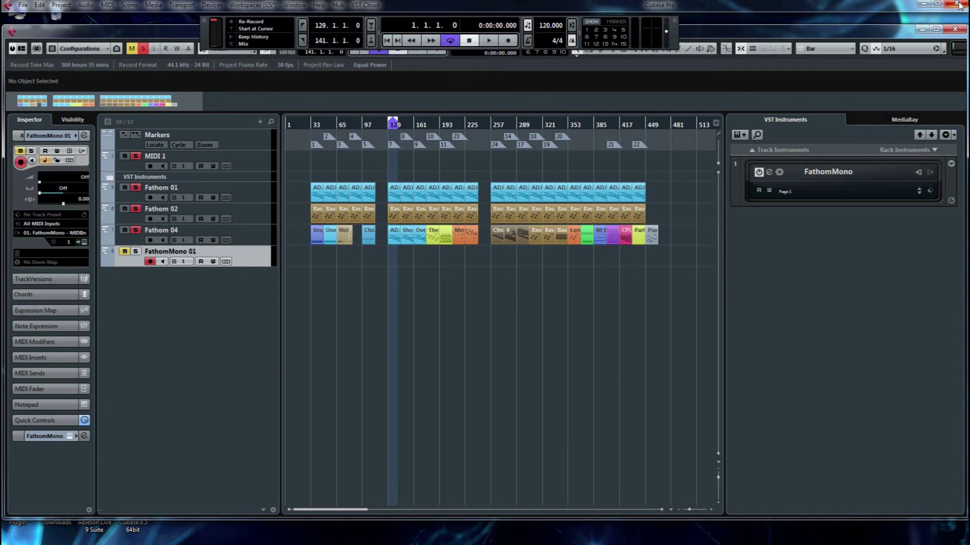